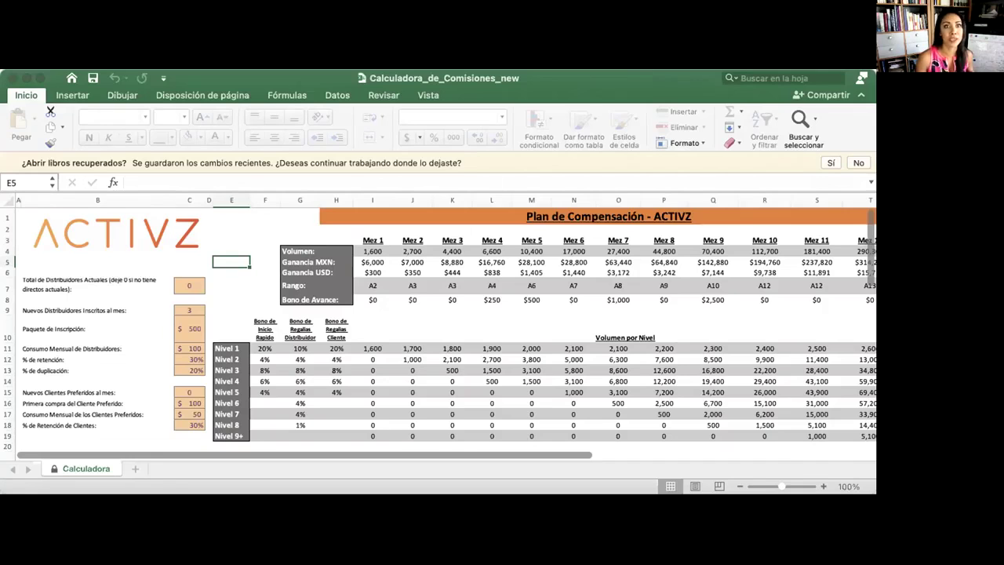
Step: Examine the inputs for total current distributors and new distributors enrolled per month in the commission calculator
drag(797, 491, 809, 491)
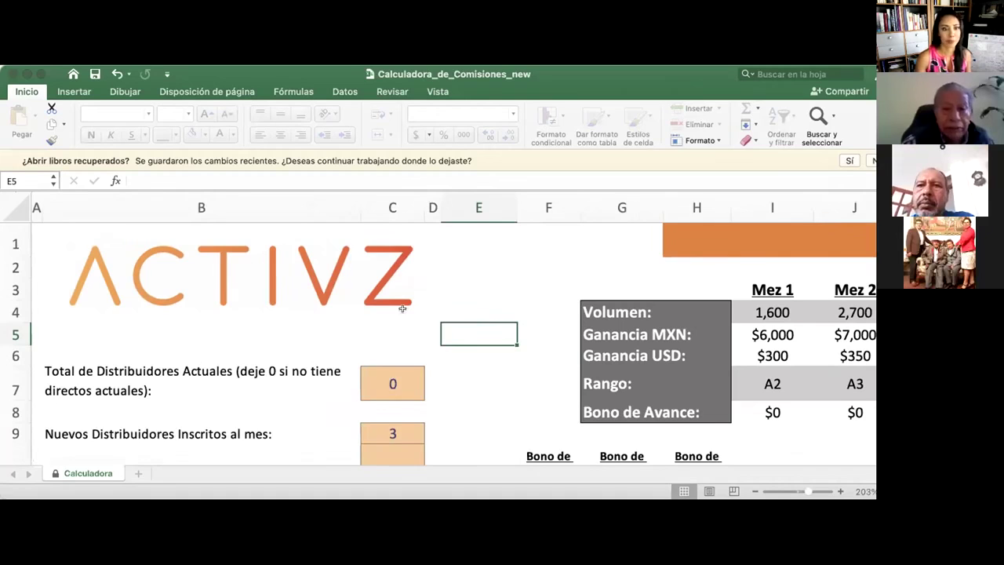
scroll(404, 310, down, 5)
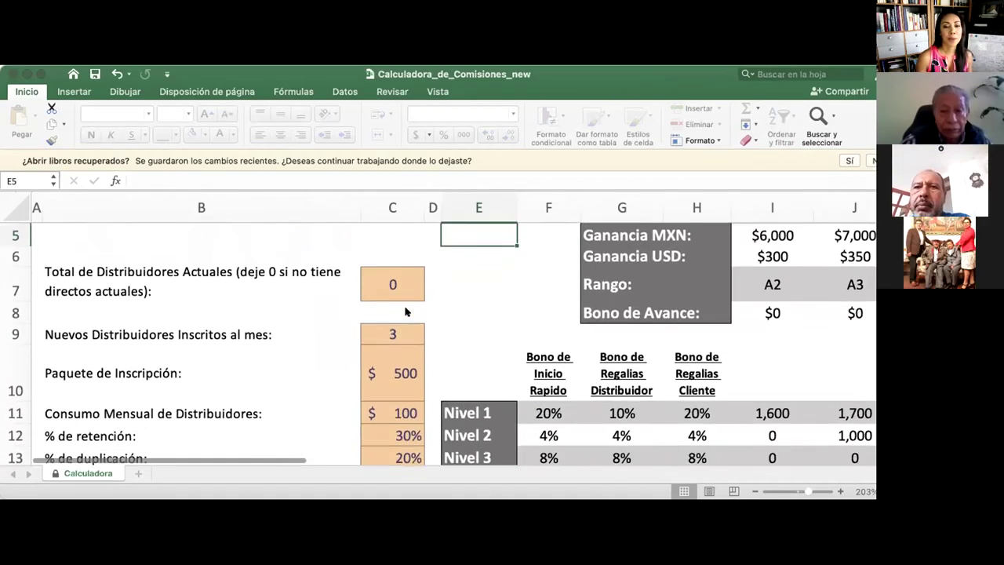
click(404, 276)
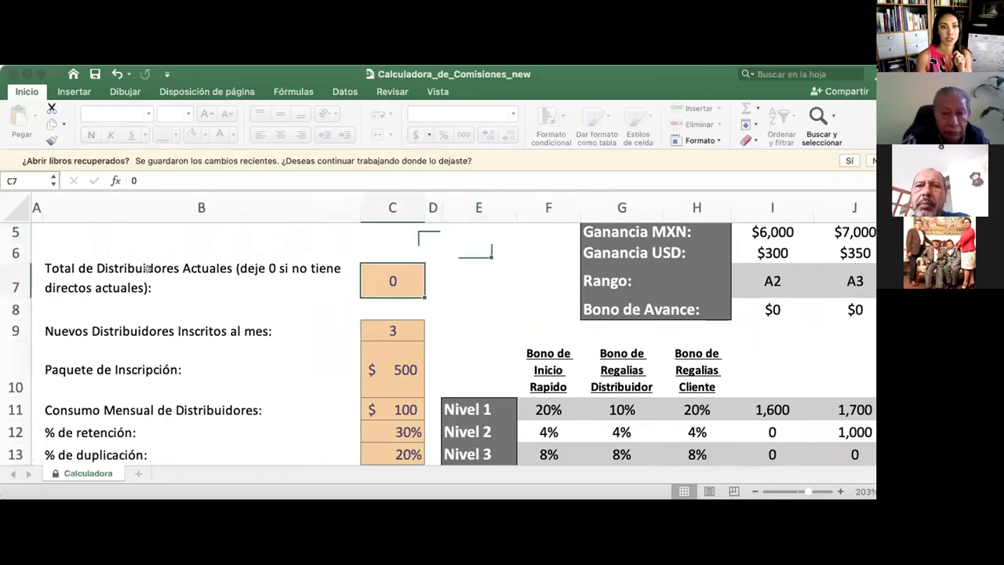
scroll(395, 292, up, 3)
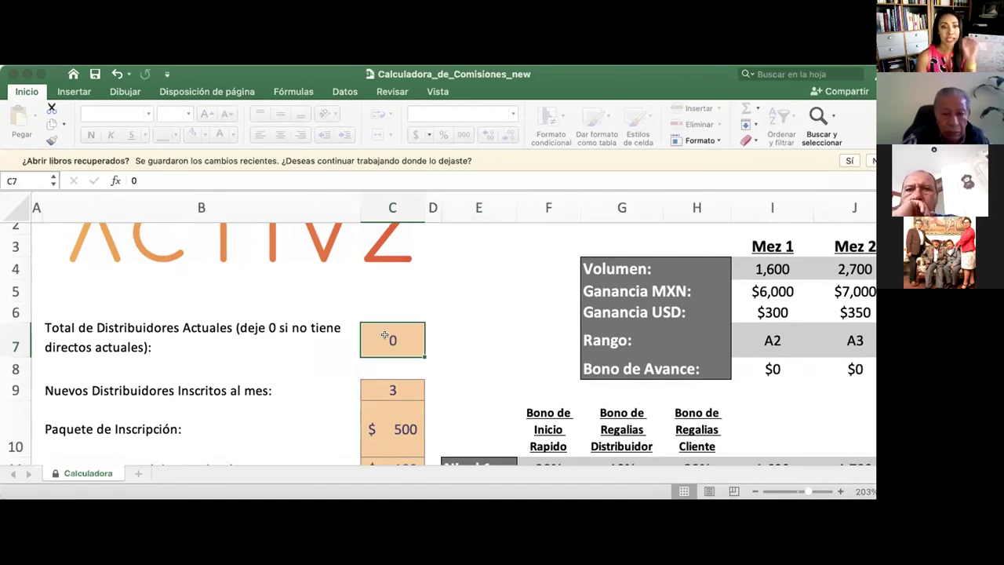
scroll(472, 352, down, 4)
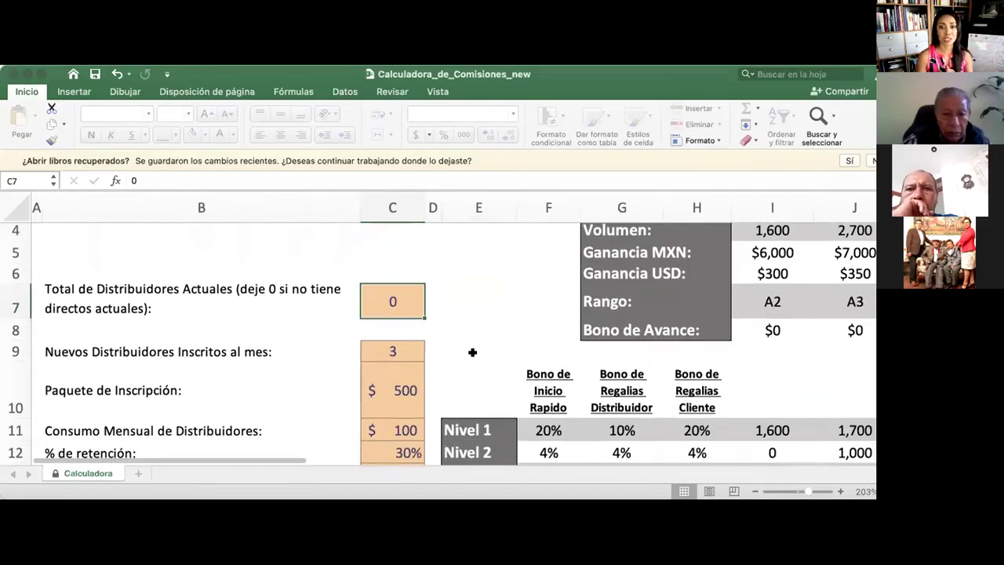
click(394, 305)
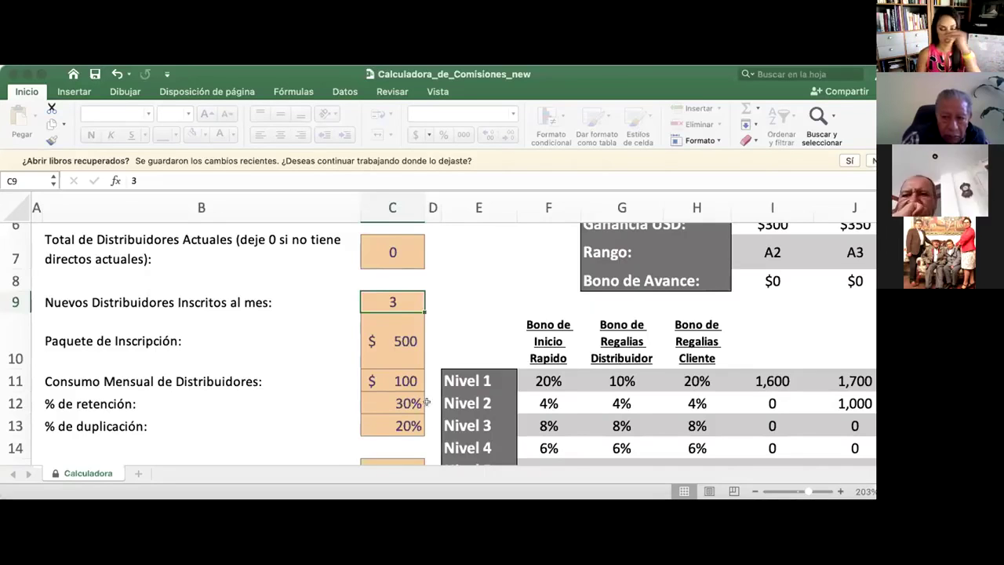
Step: Set the enrollment package (Paquete de Inscripción) to 240 dollars
click(381, 349)
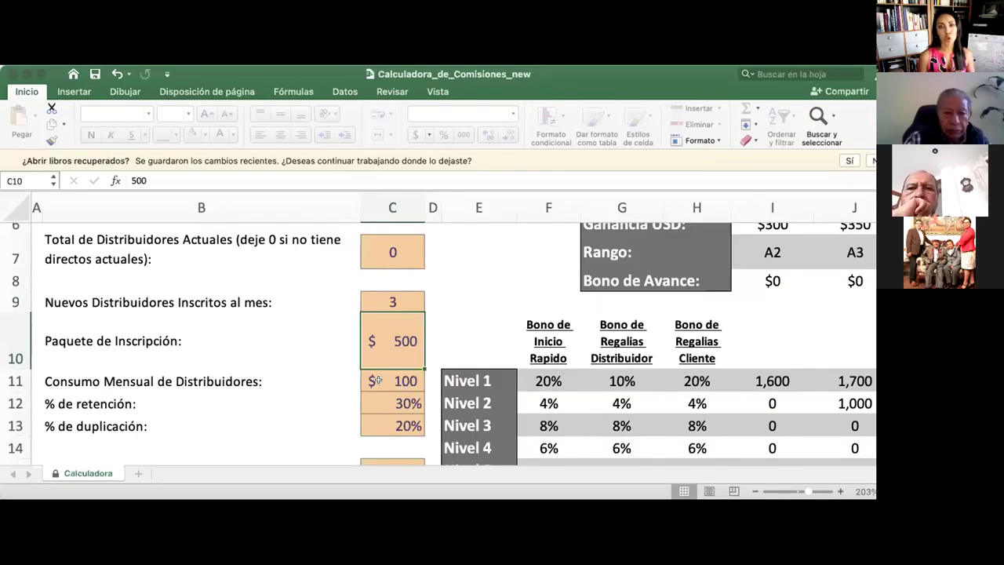
text(240)
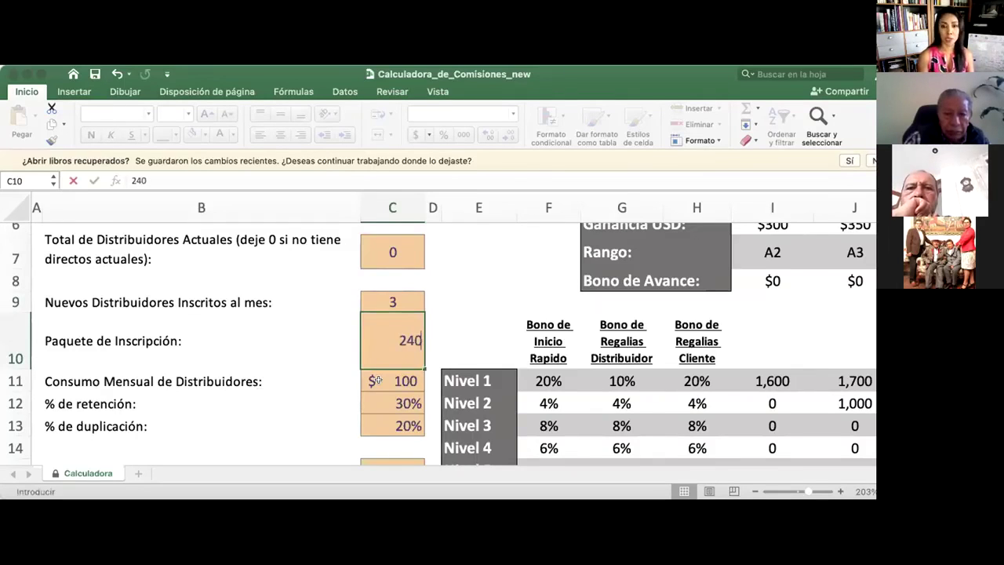
key(Return)
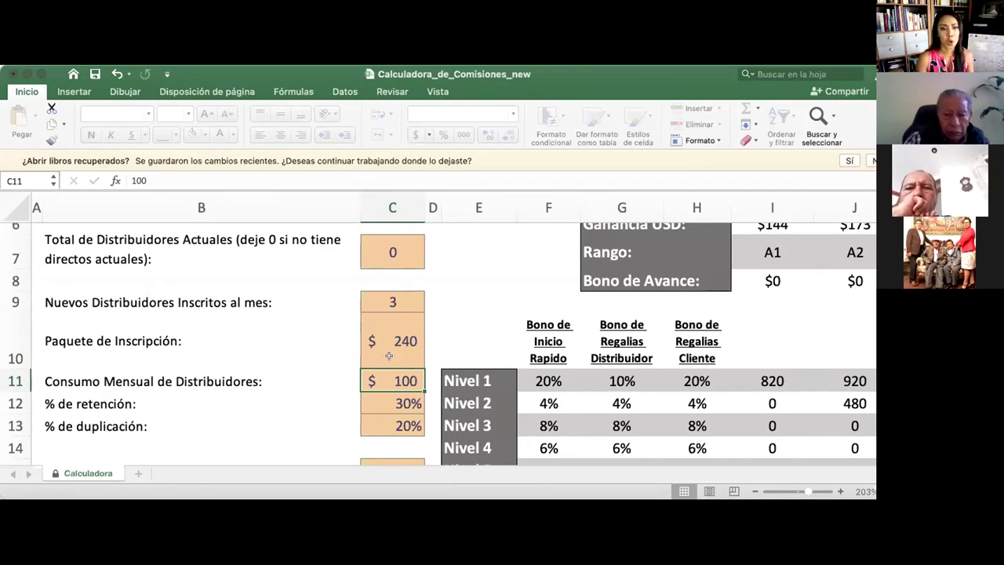
Step: Set the distributors' monthly consumption (Consumo Mensual de Distribuidores) to 240 dollars
scroll(396, 339, down, 2)
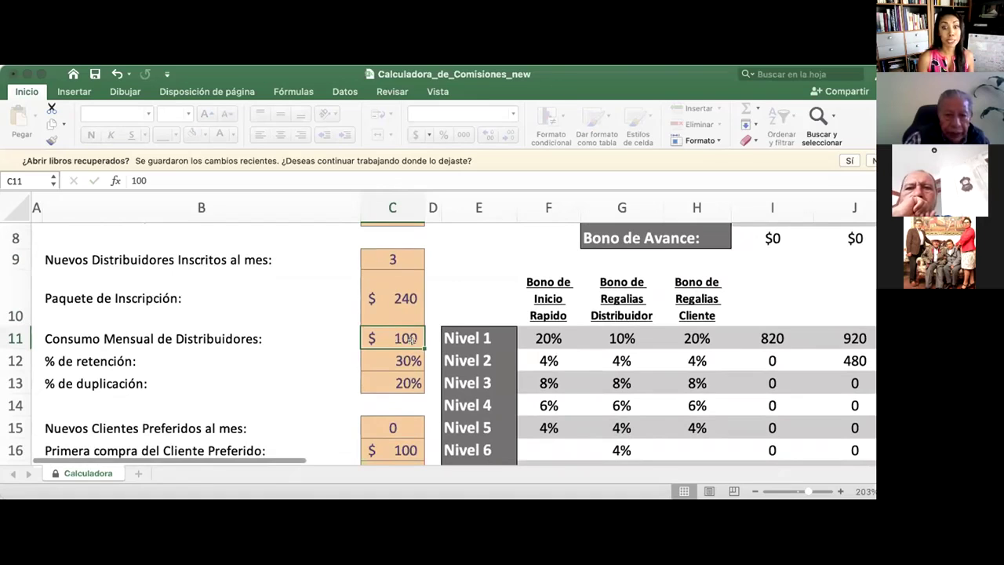
text(240)
key(Return)
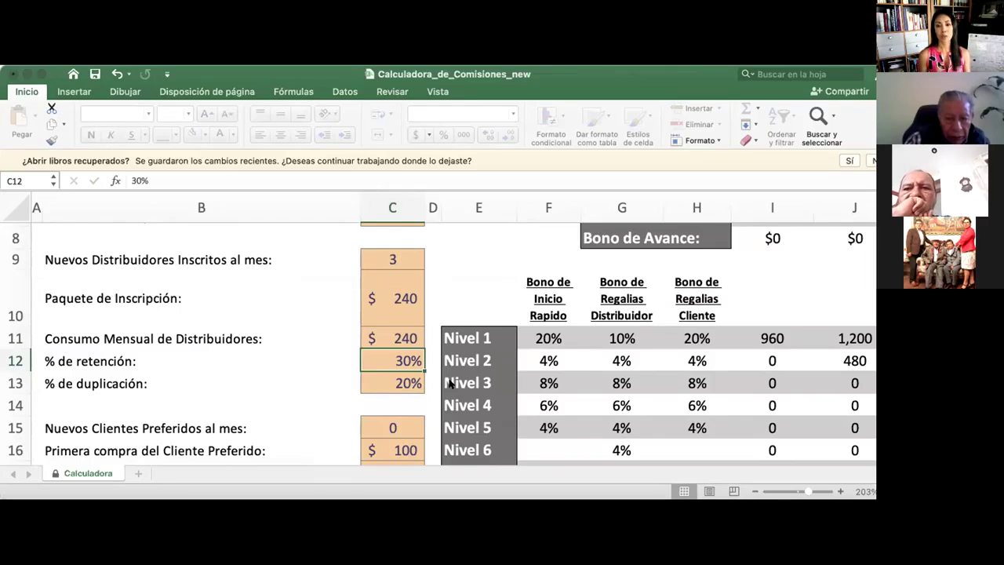
Step: Change the distributors' monthly consumption (Consumo Mensual de Distribuidores) to 200 dollars
key(Up)
text(200)
key(Return)
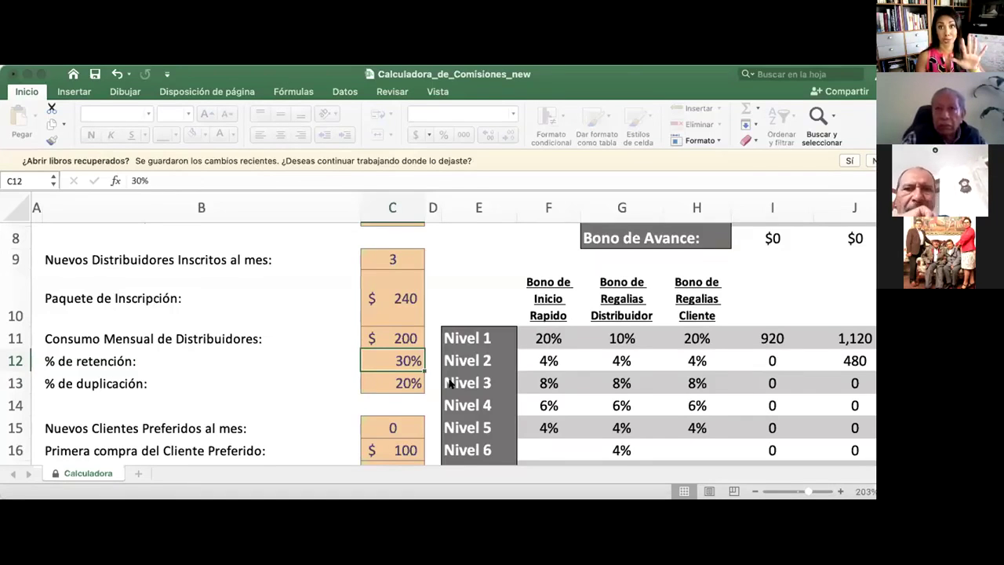
Step: Review the distributors' monthly consumption, retention and duplication percentages, and the number of new preferred customers per month
click(400, 331)
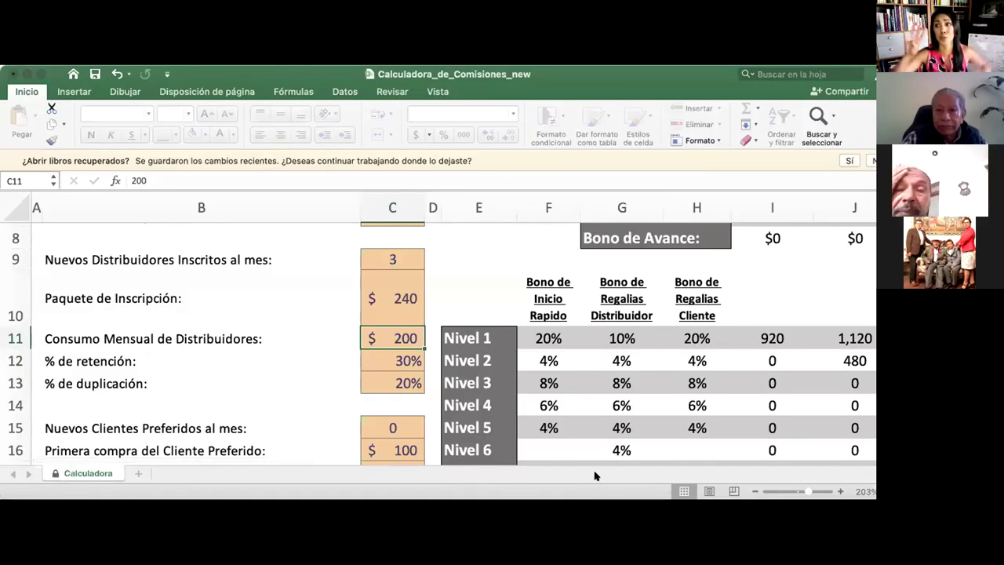
click(392, 361)
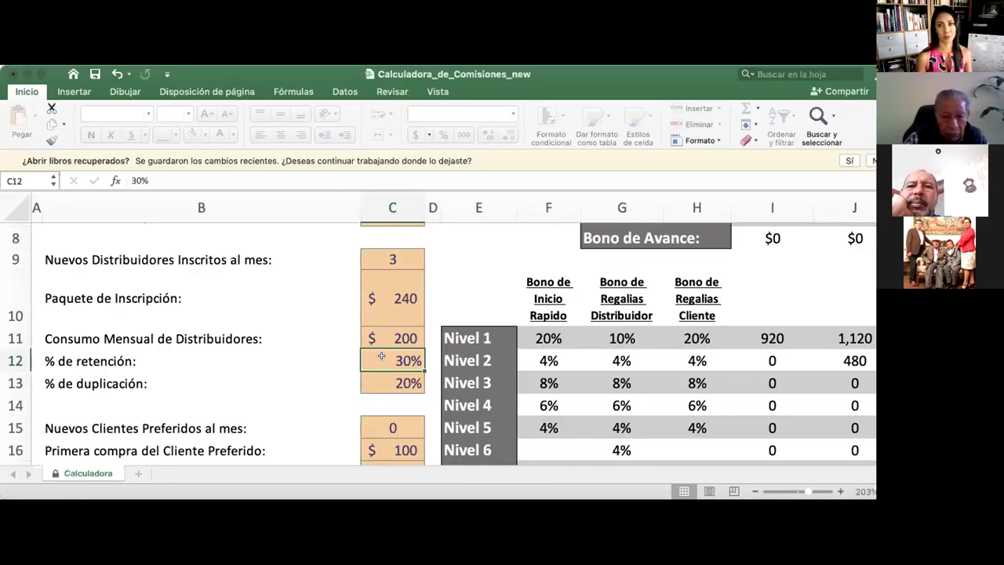
click(391, 383)
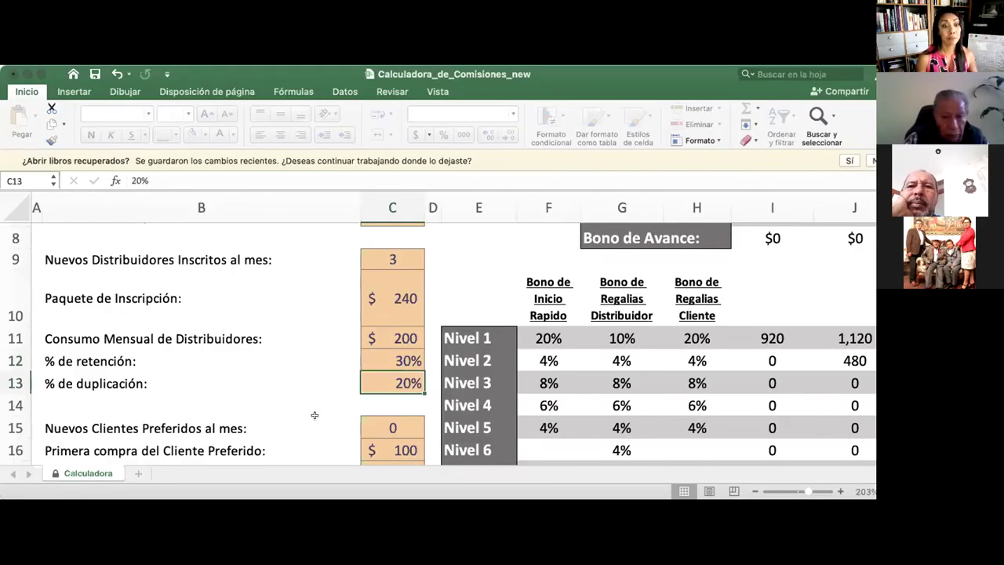
click(400, 360)
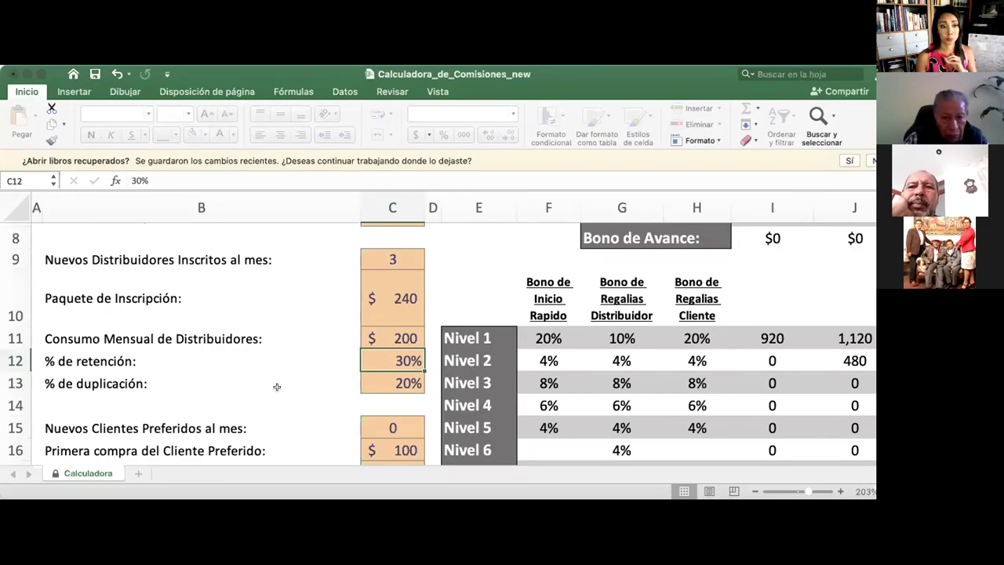
click(392, 380)
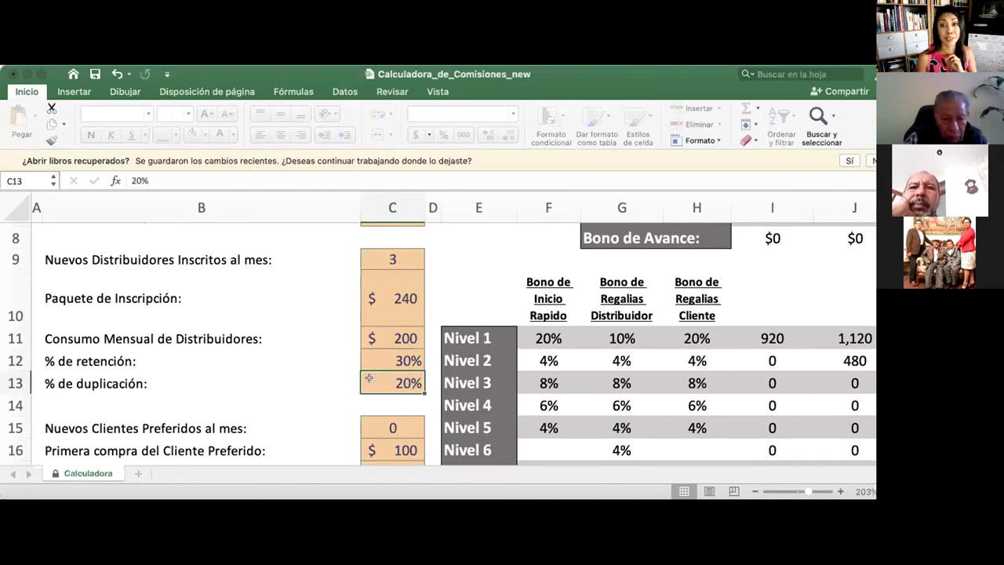
click(130, 377)
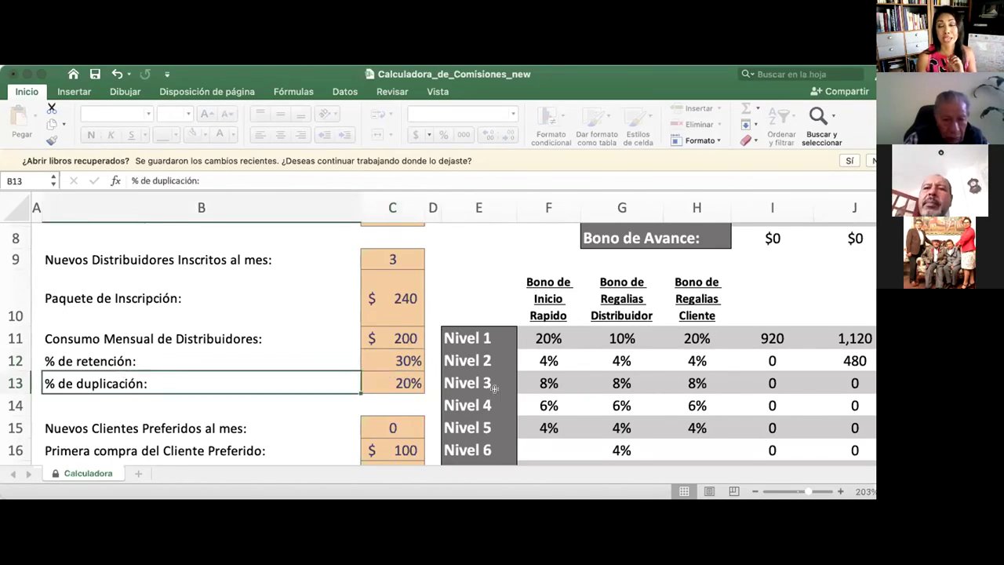
click(407, 379)
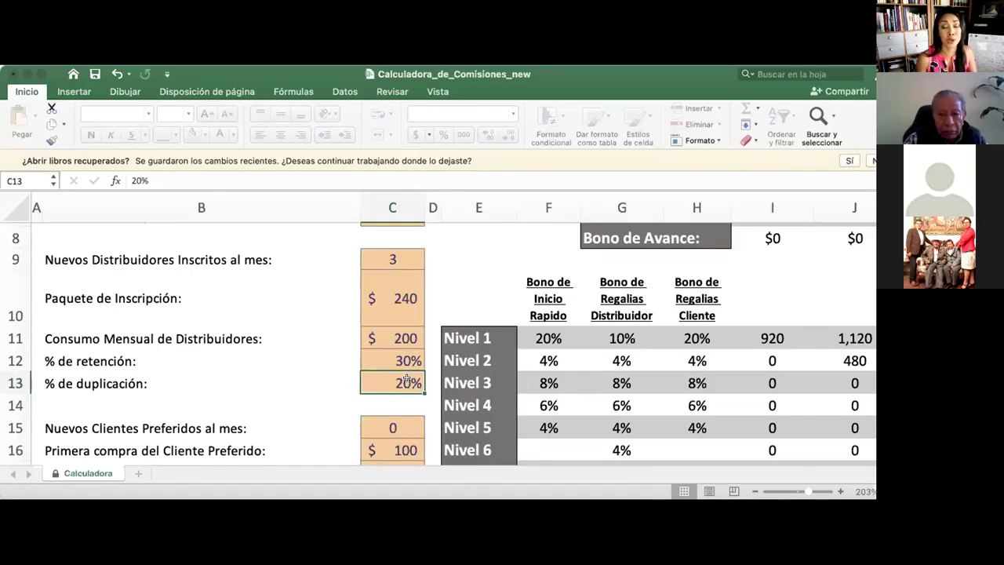
scroll(385, 409, down, 4)
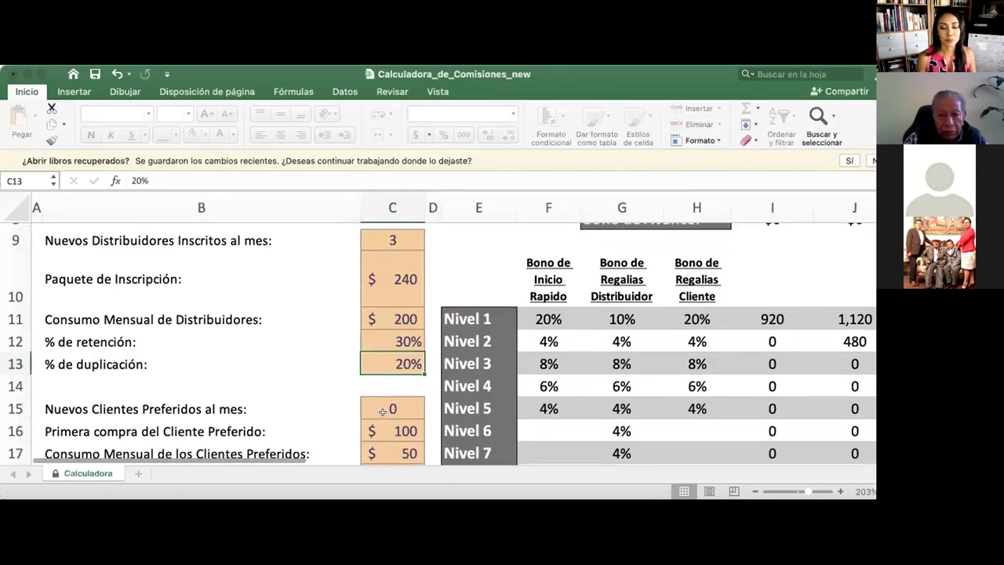
click(392, 330)
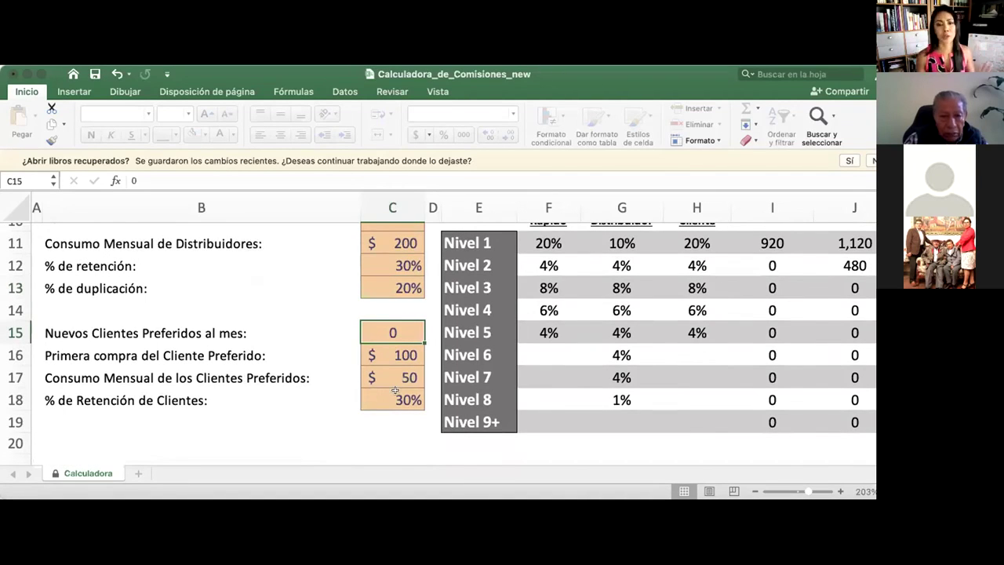
Step: Go back over the distributor inputs, from new monthly enrollments and enrollment package to monthly consumption
scroll(392, 361, up, 4)
drag(390, 263, 393, 396)
click(316, 370)
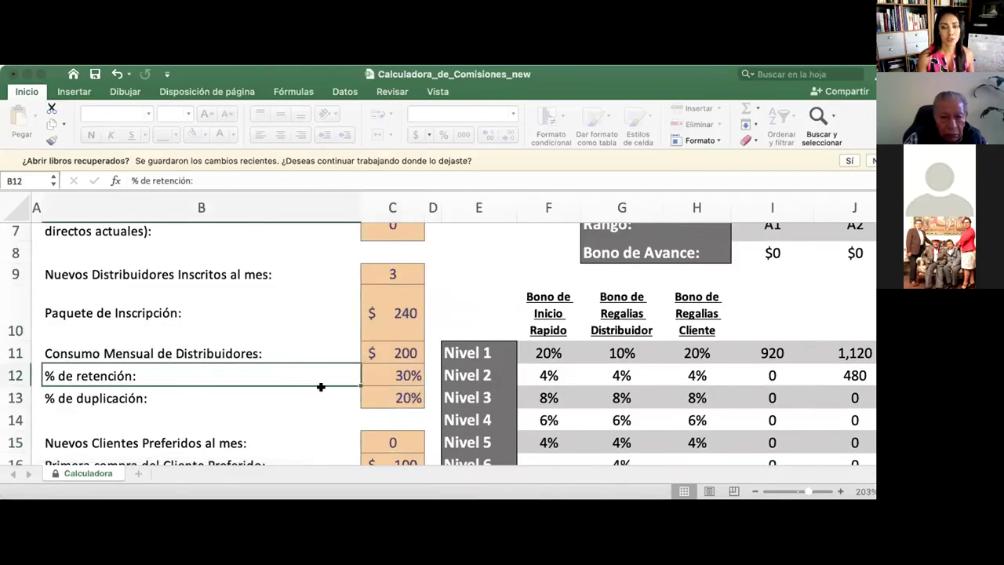
click(393, 272)
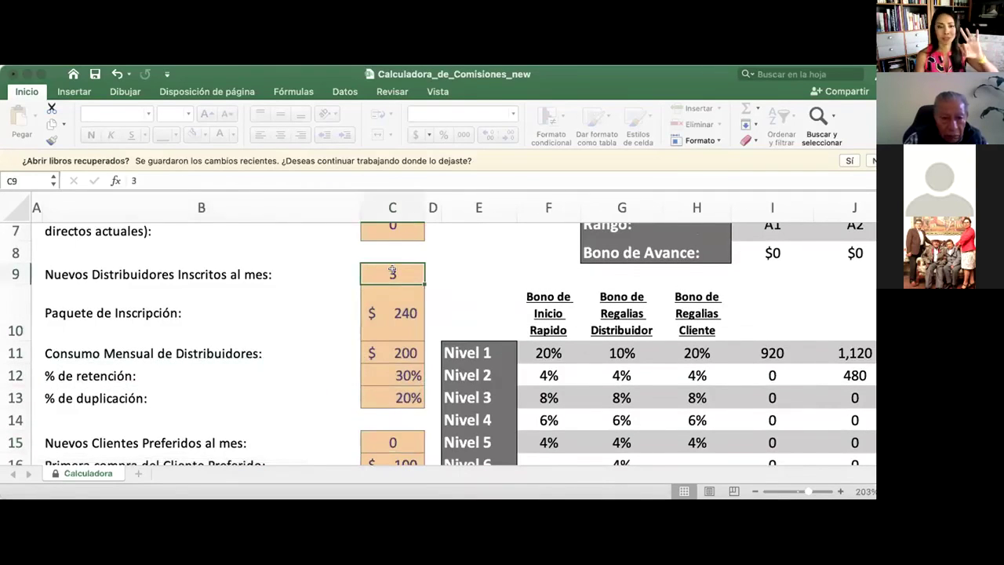
click(400, 304)
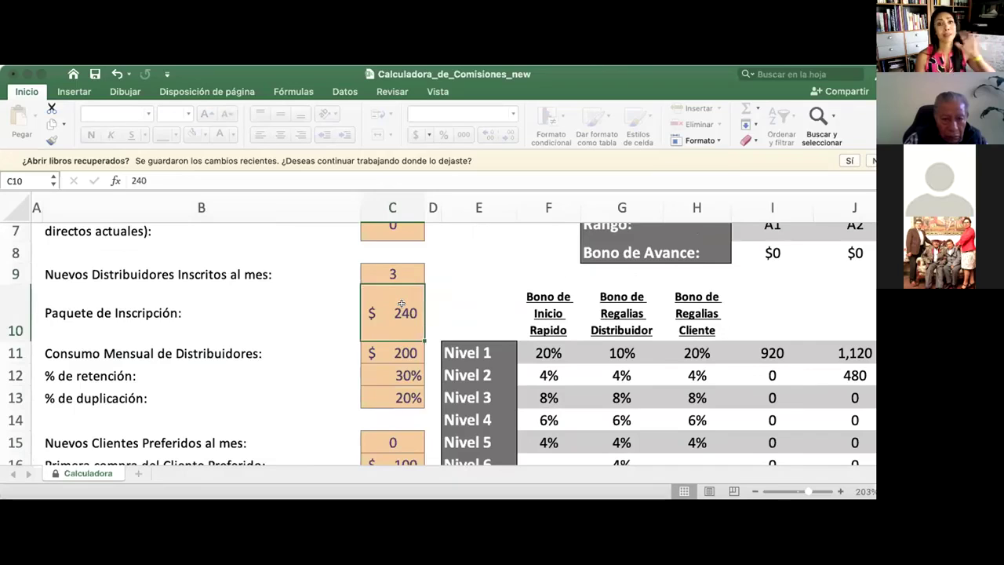
click(379, 347)
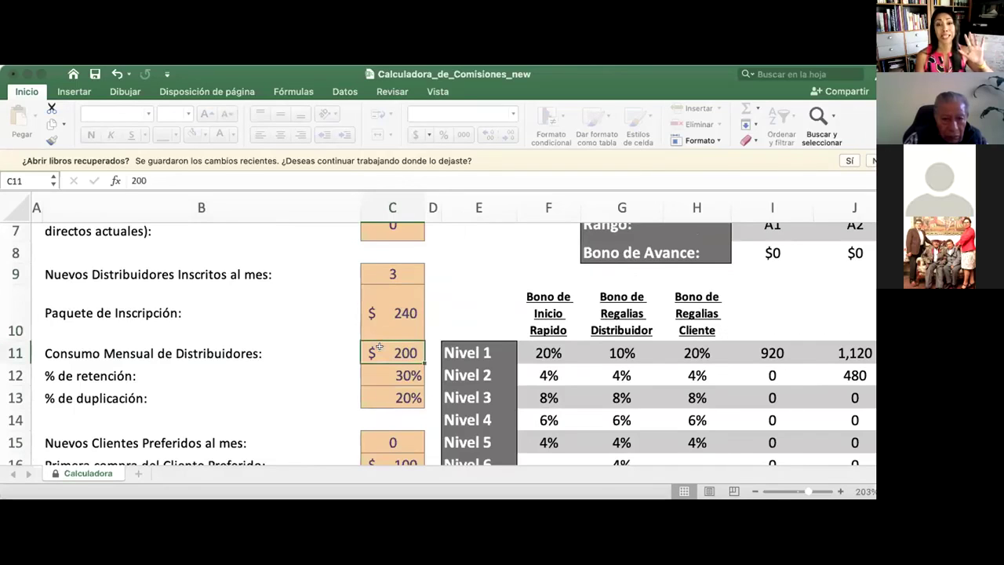
drag(376, 352, 265, 353)
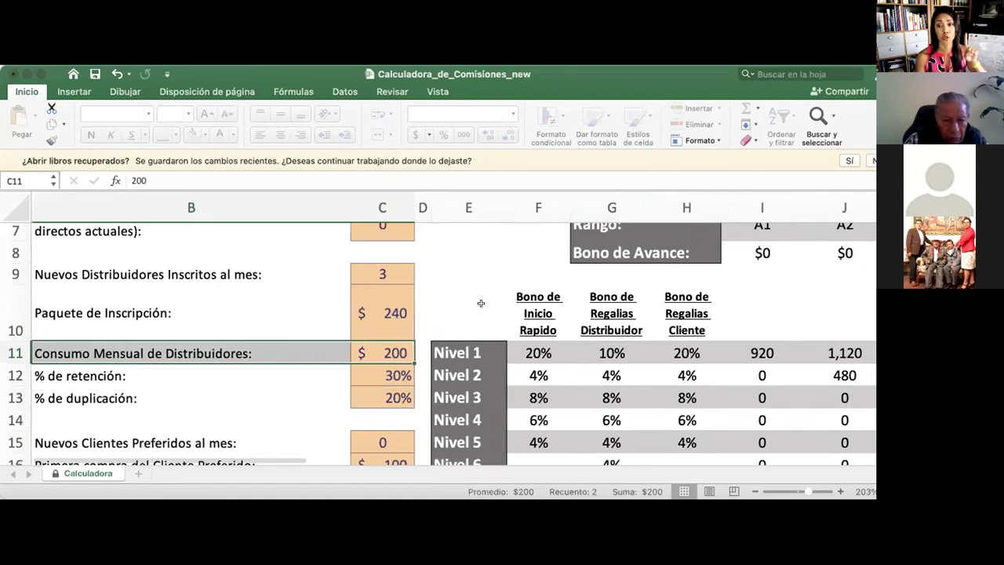
Step: Examine the month 1 volume, MXN and USD earnings and rank, plus the month 2 MXN earnings, in the compensation plan summary
scroll(481, 303, right, 2)
scroll(481, 304, up, 5)
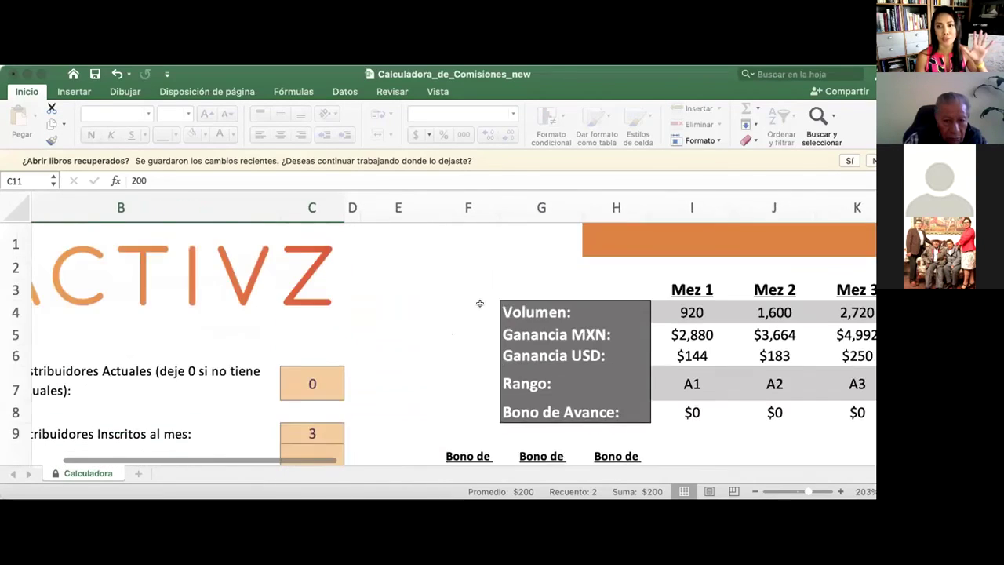
scroll(479, 304, right, 5)
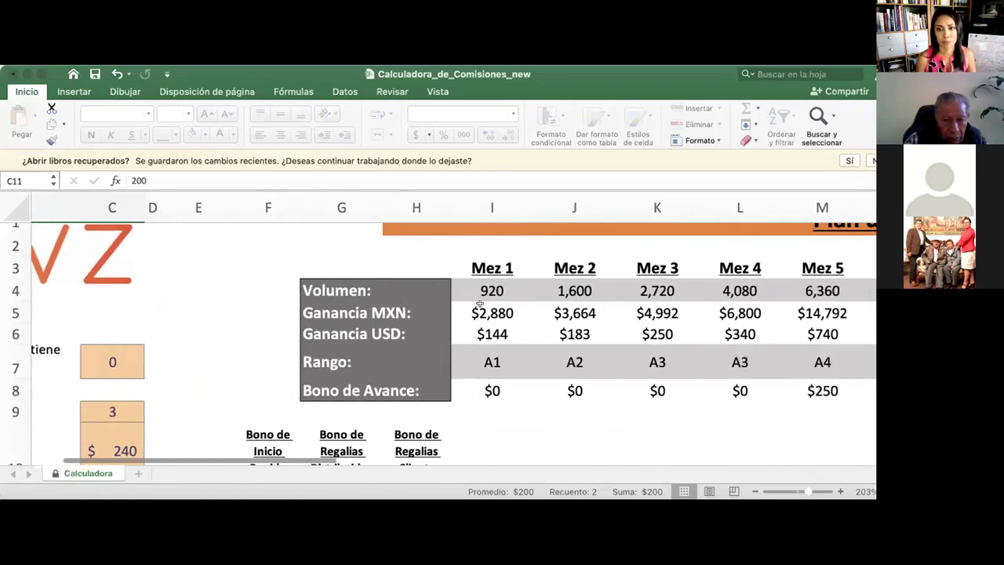
scroll(480, 304, right, 1)
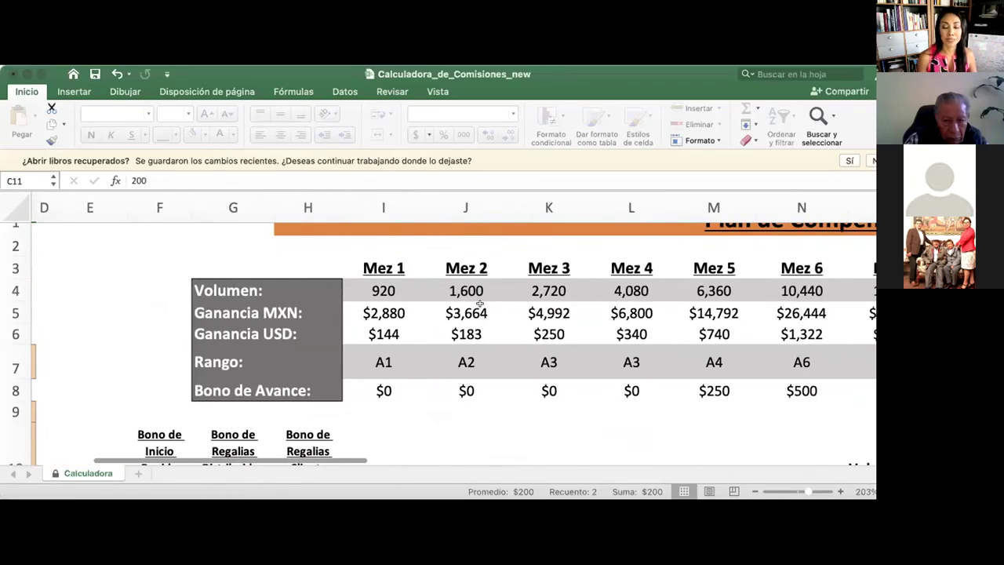
click(370, 295)
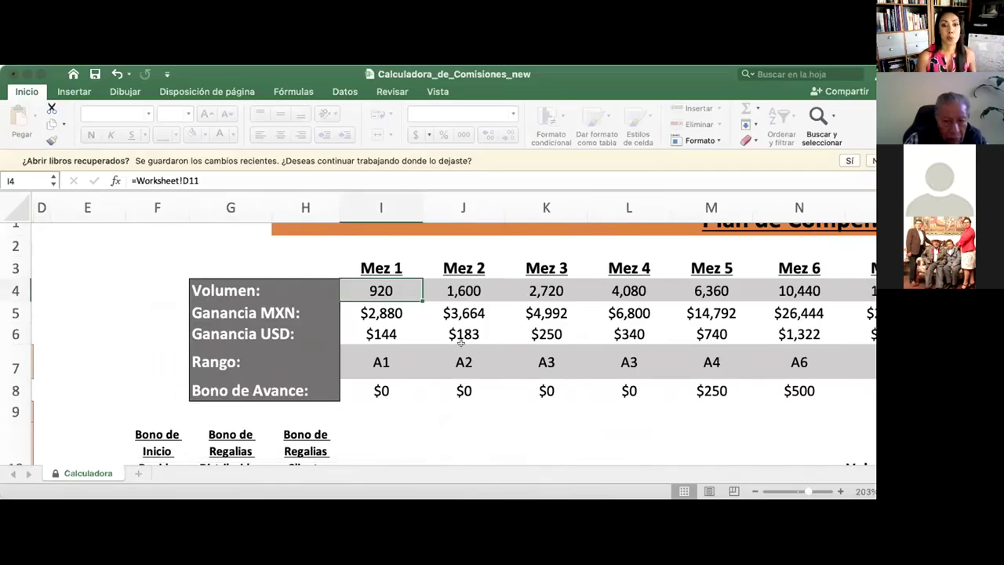
click(385, 313)
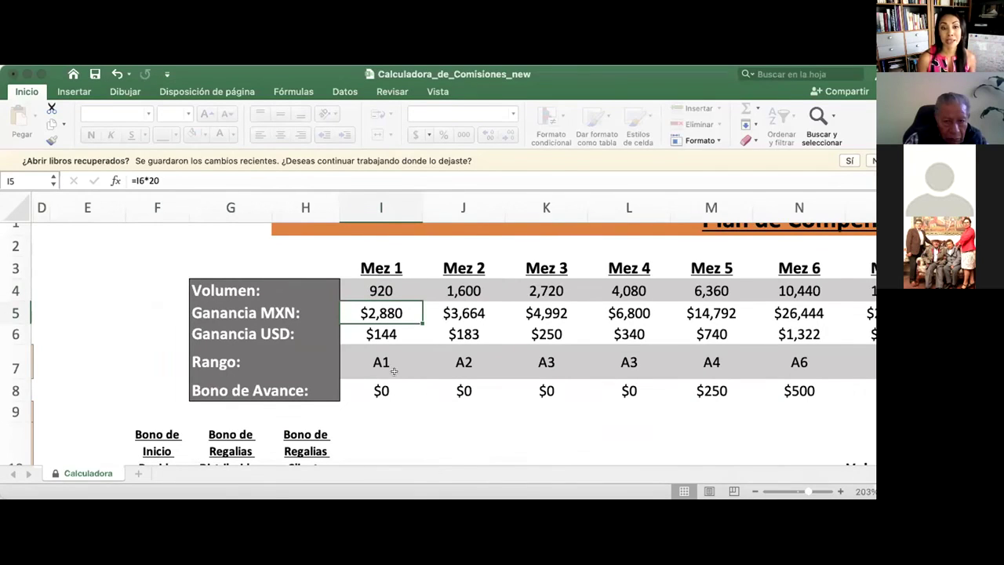
click(384, 334)
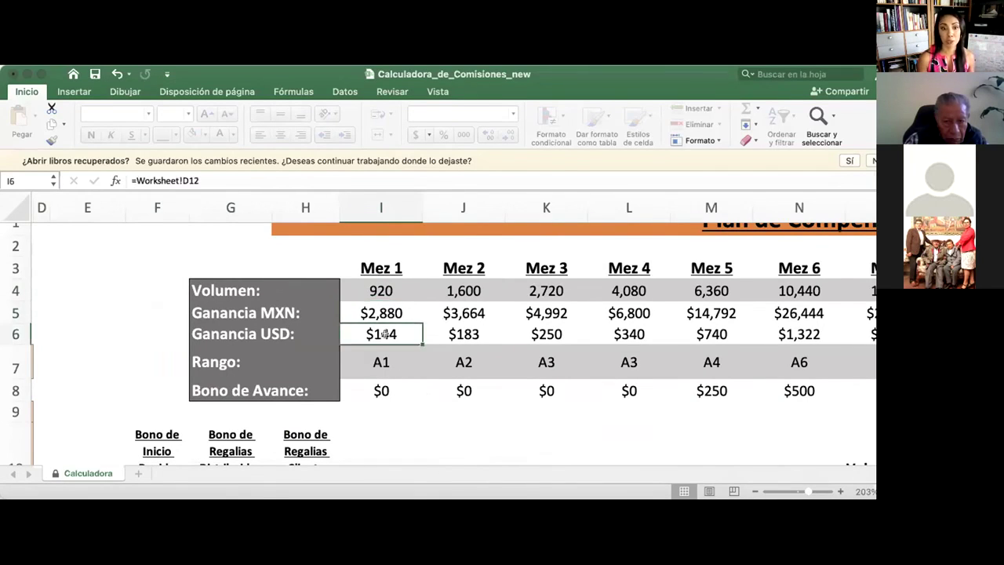
click(373, 359)
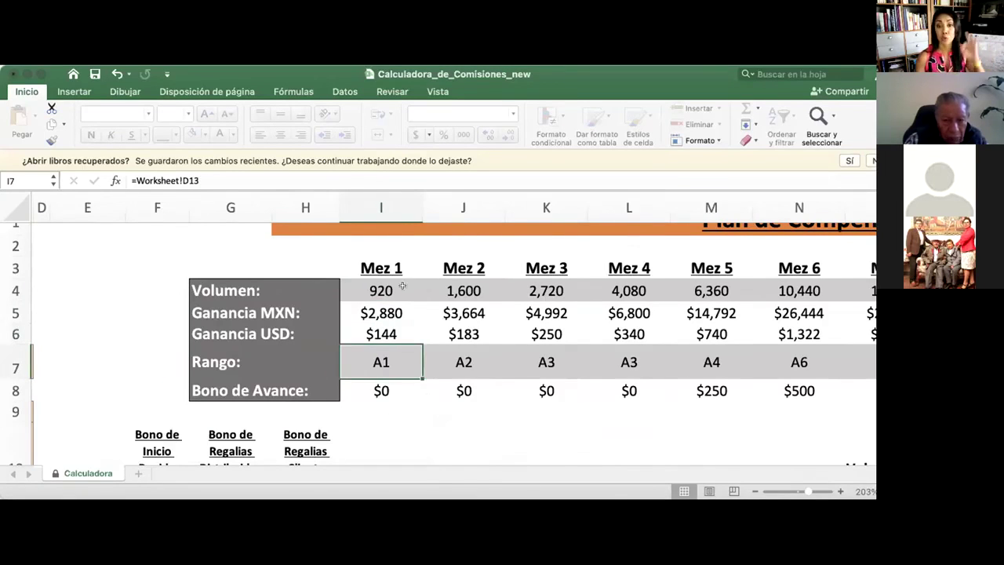
click(390, 314)
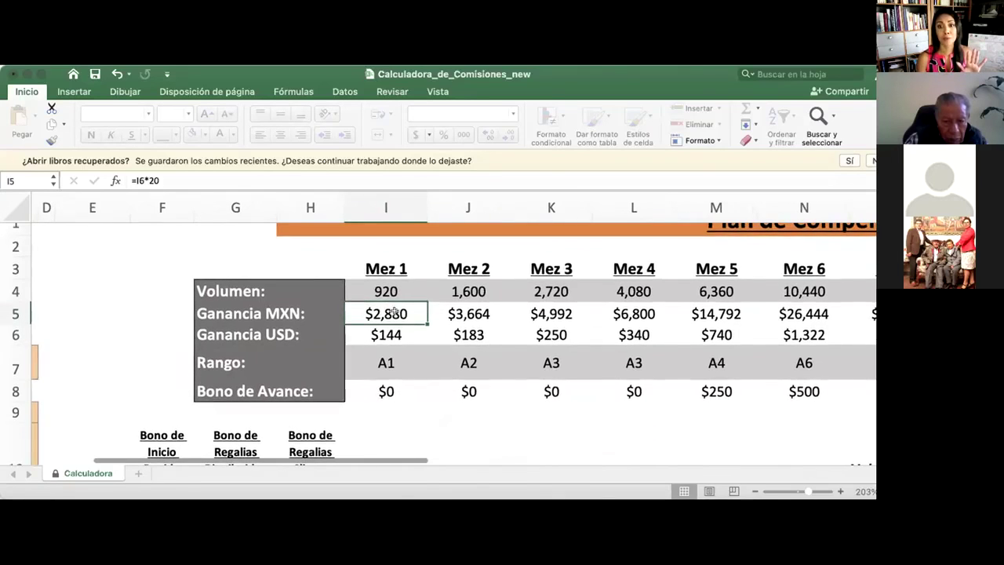
click(453, 309)
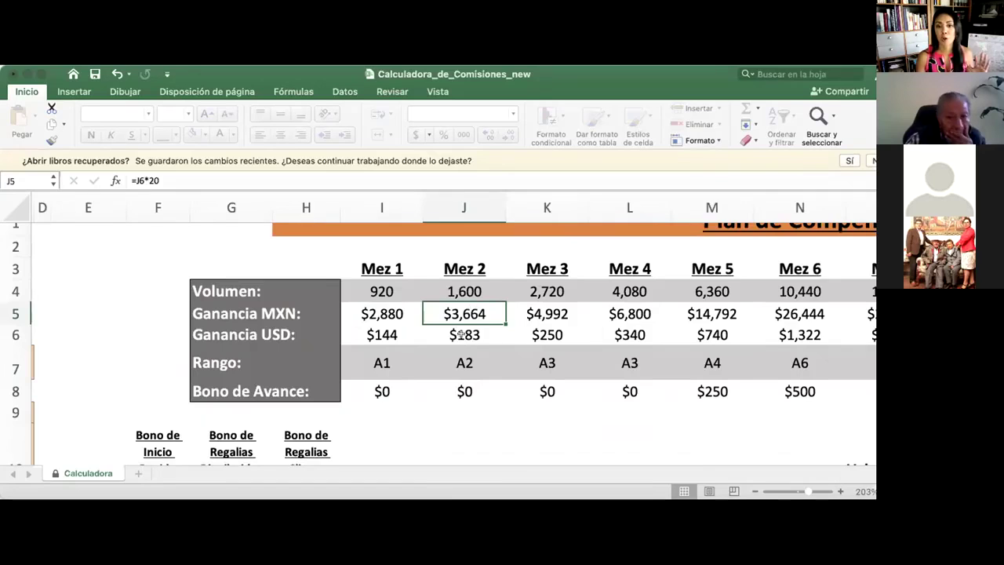
Step: Examine the month 2 USD earnings and rank, plus the month 3 MXN and USD earnings and rank, in the compensation summary
click(474, 335)
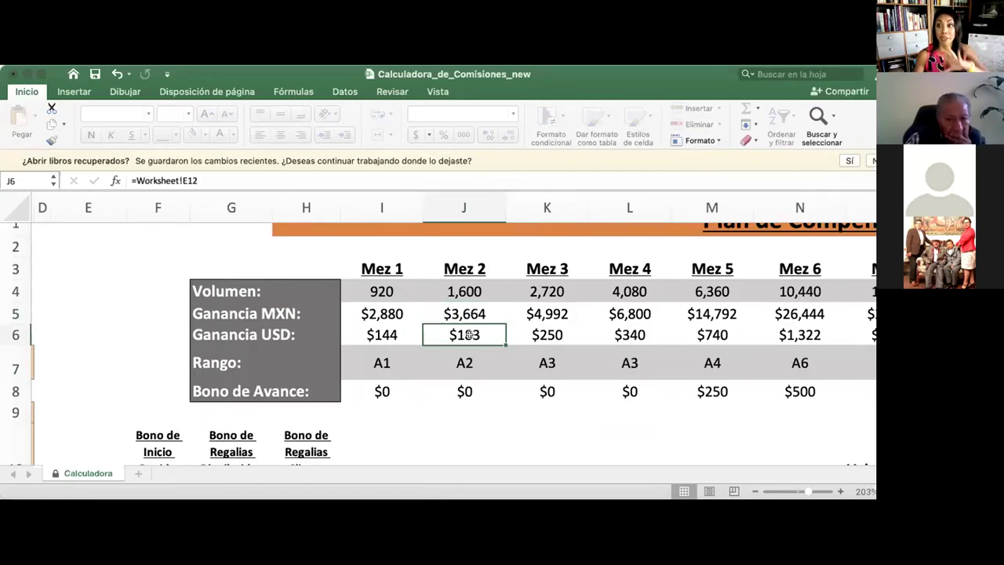
click(464, 363)
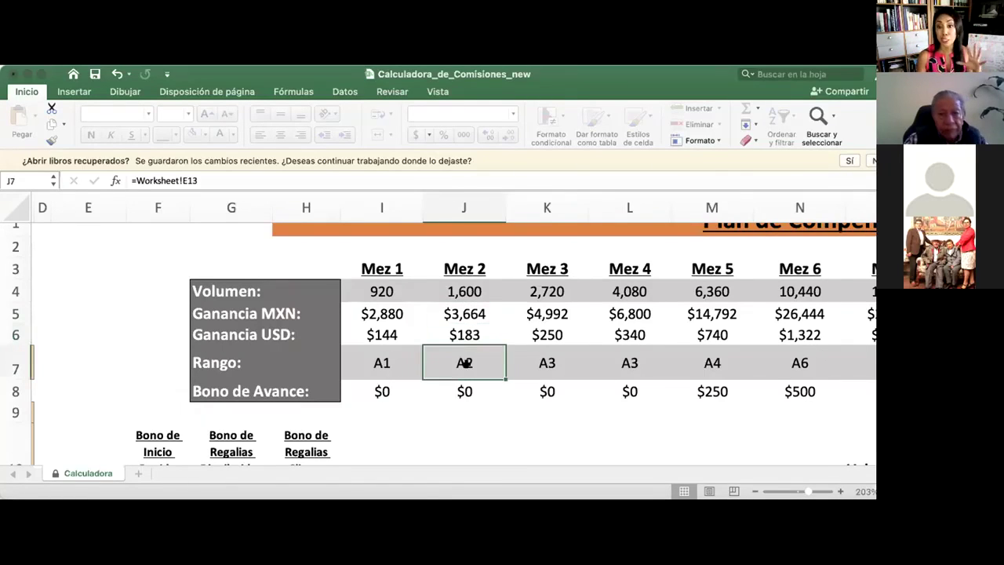
click(559, 312)
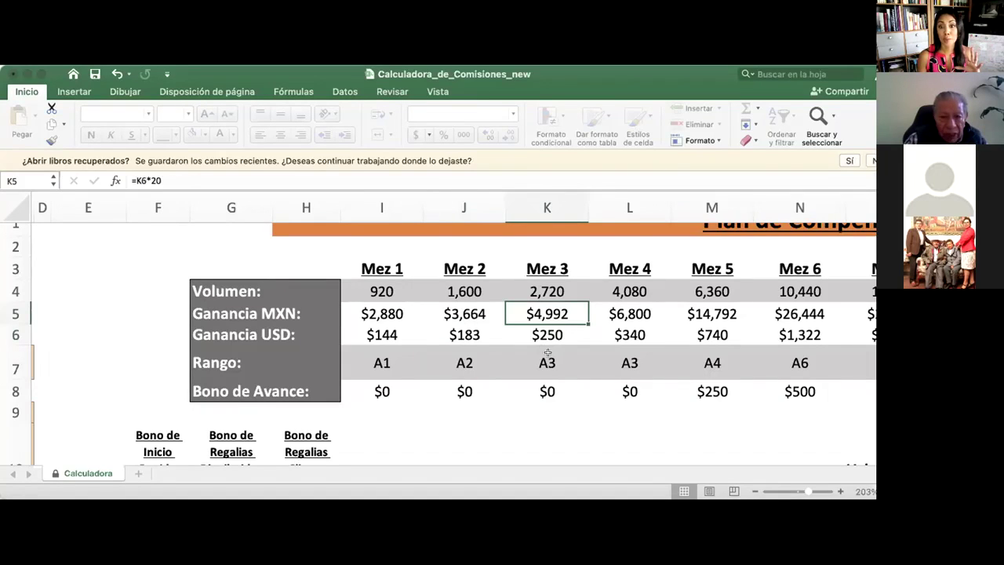
click(561, 335)
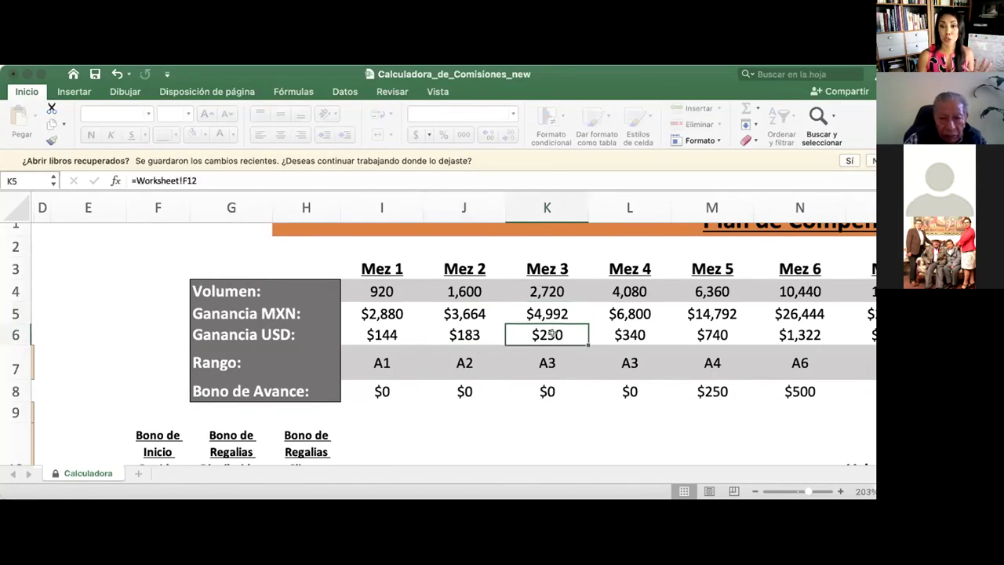
click(550, 361)
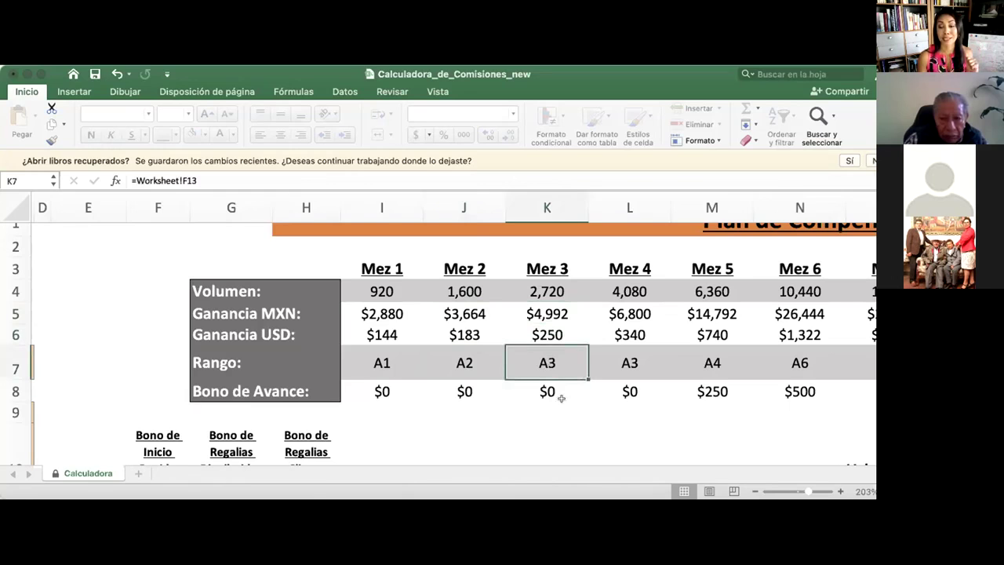
click(534, 315)
scroll(534, 314, right, 1)
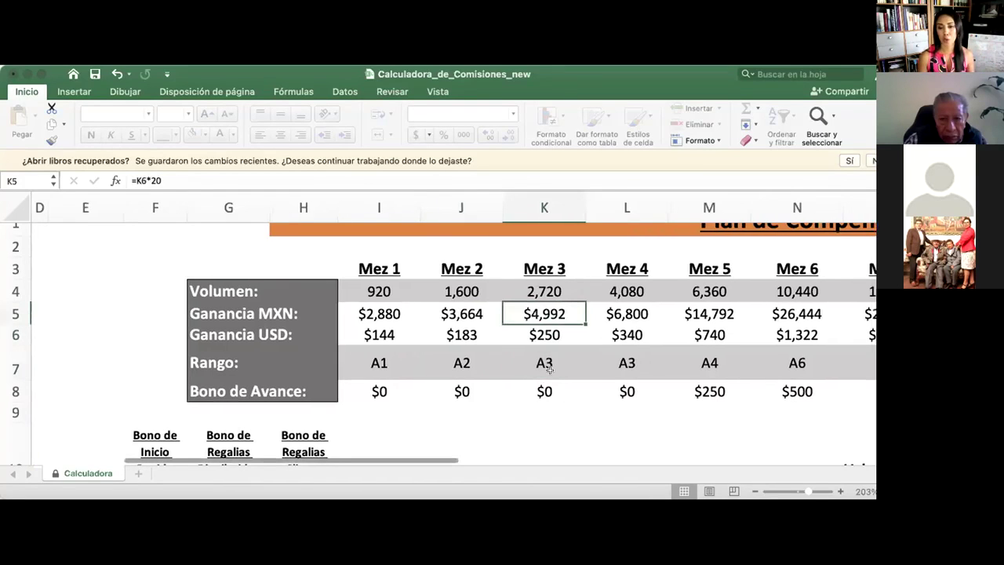
scroll(569, 363, right, 1)
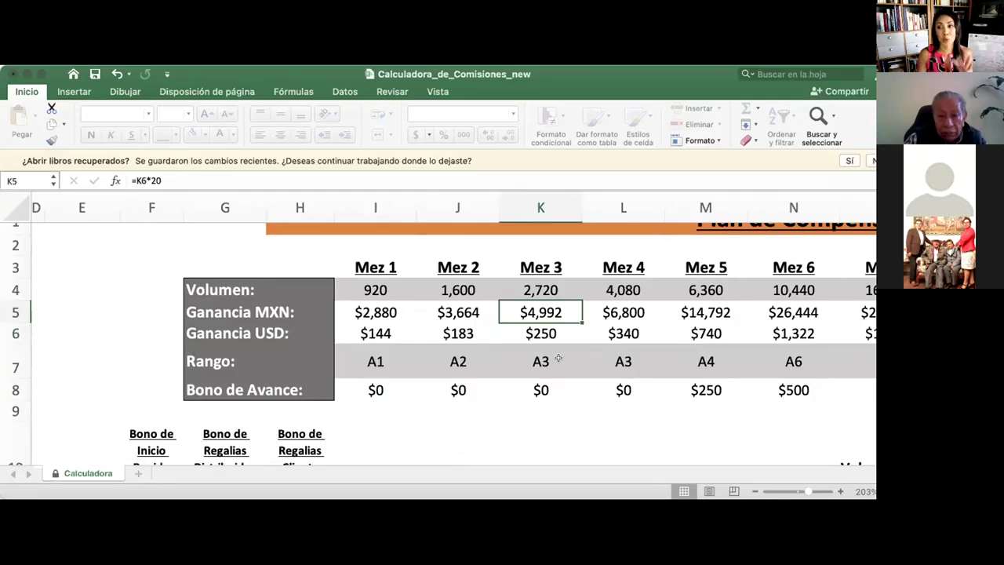
Step: Go back to the distributor inputs and highlight the retention and duplication percentages in C12:C13
scroll(458, 359, left, 3)
scroll(233, 364, down, 5)
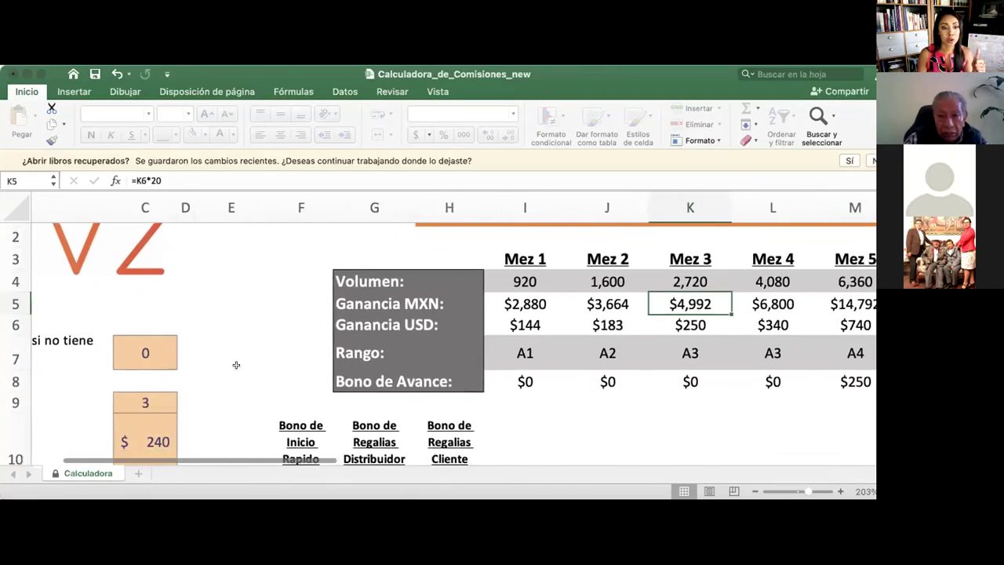
drag(157, 390, 149, 408)
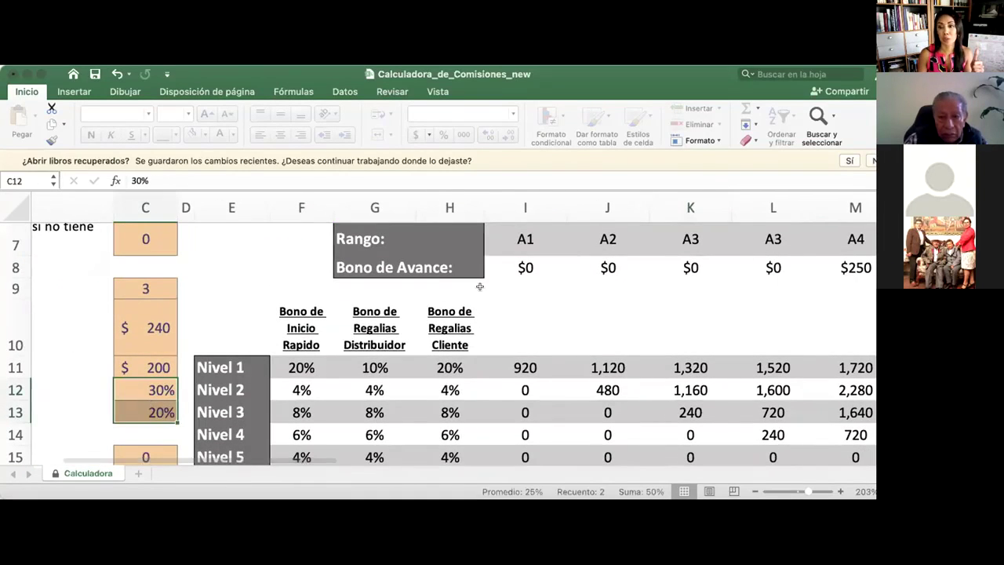
Step: Return to the compensation summary and compare the USD earnings of months 3 and 4
scroll(479, 287, right, 1)
scroll(480, 287, right, 2)
scroll(479, 287, up, 3)
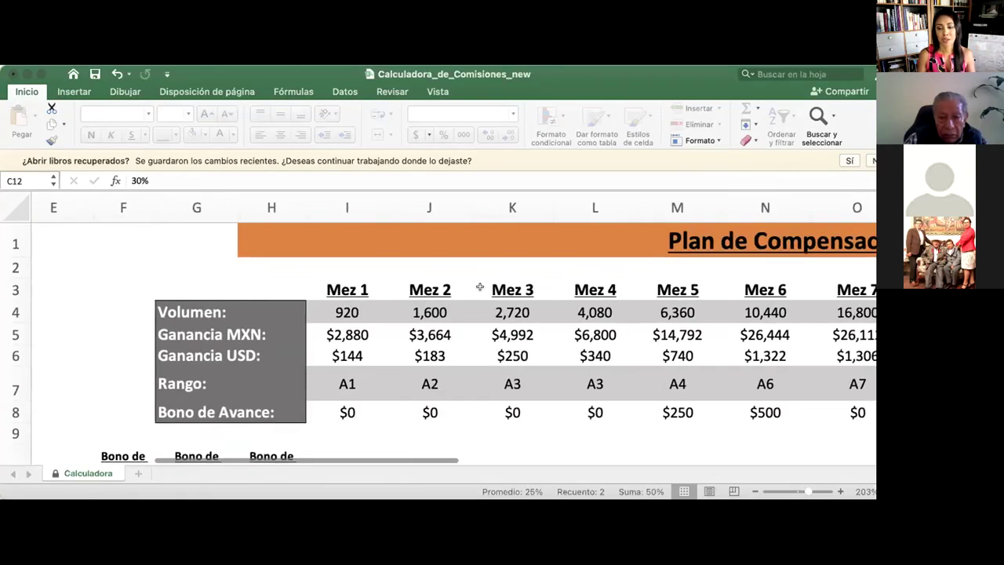
scroll(480, 287, right, 1)
scroll(480, 287, right, 1)
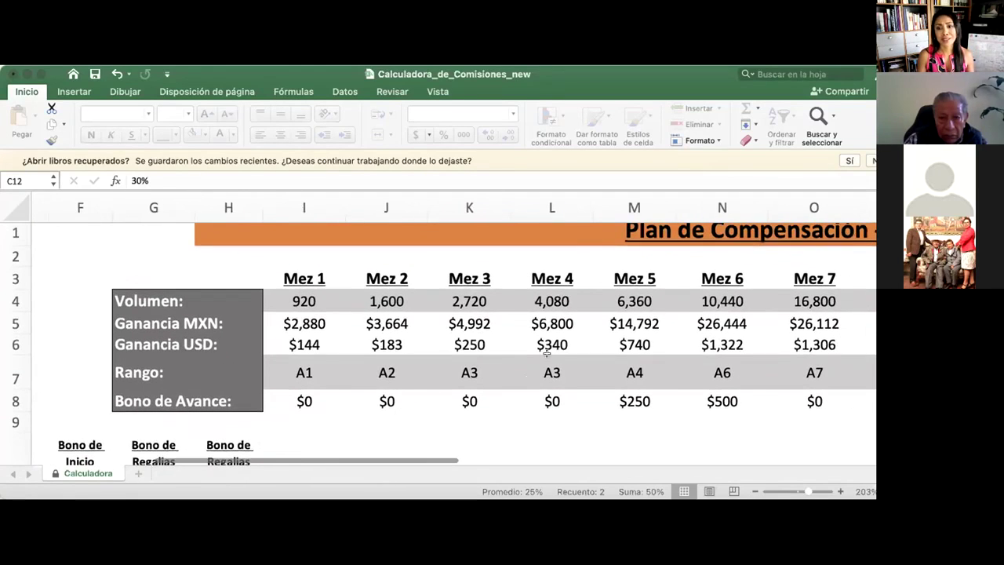
click(463, 345)
click(547, 342)
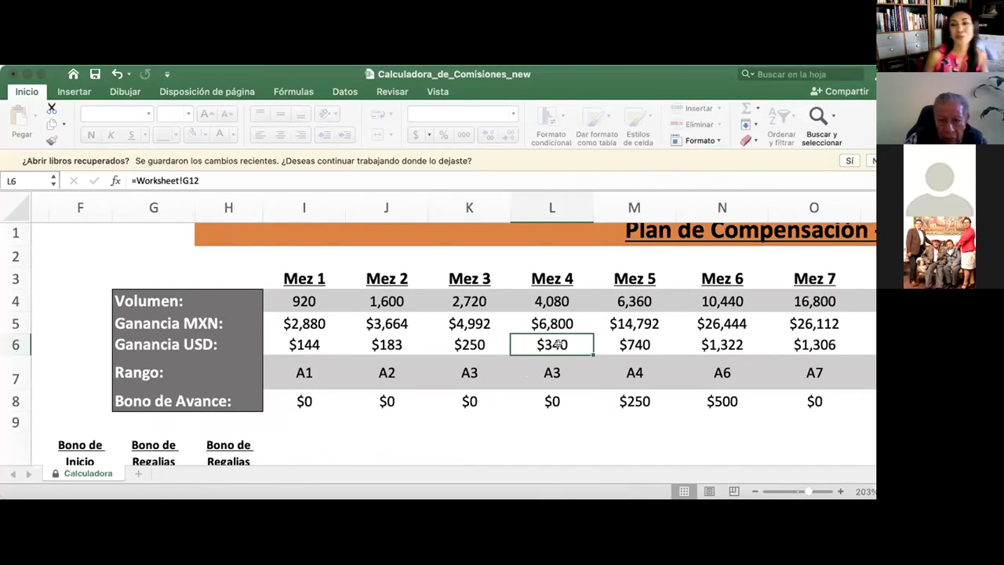
Step: Examine the month 5 MXN and USD earnings, rank and advancement bonus (Bono de Avance)
scroll(556, 343, right, 1)
scroll(556, 343, right, 3)
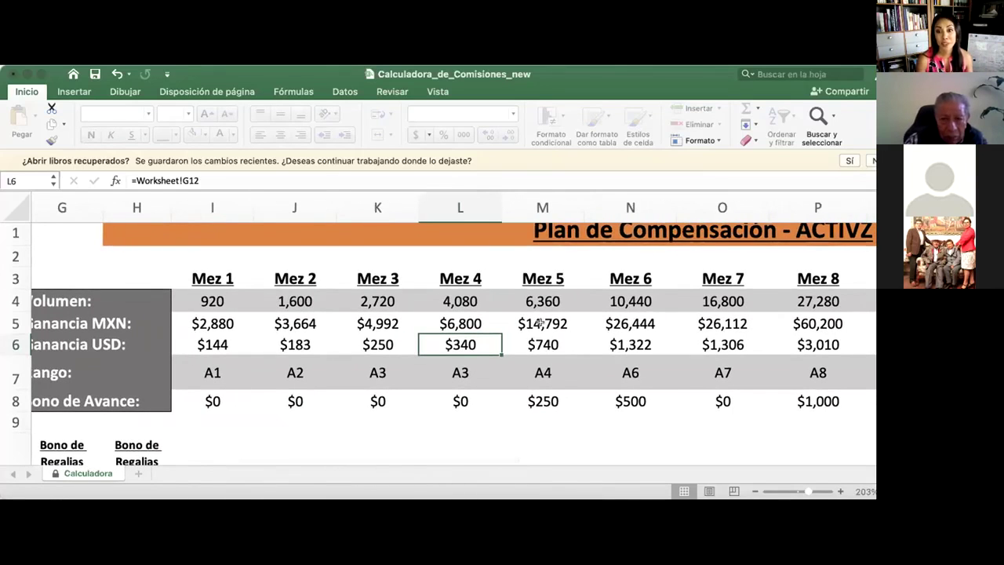
click(543, 324)
click(548, 344)
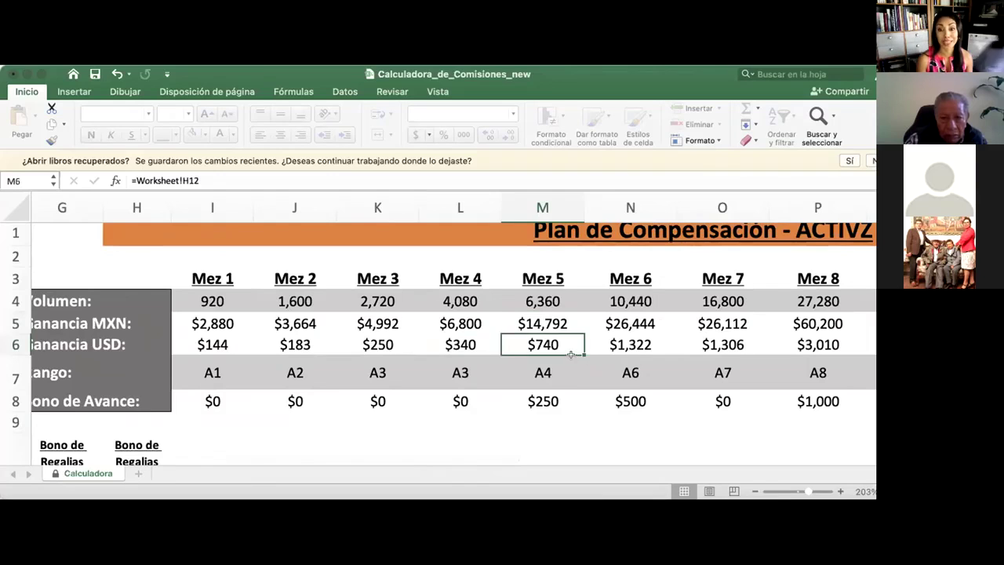
click(534, 368)
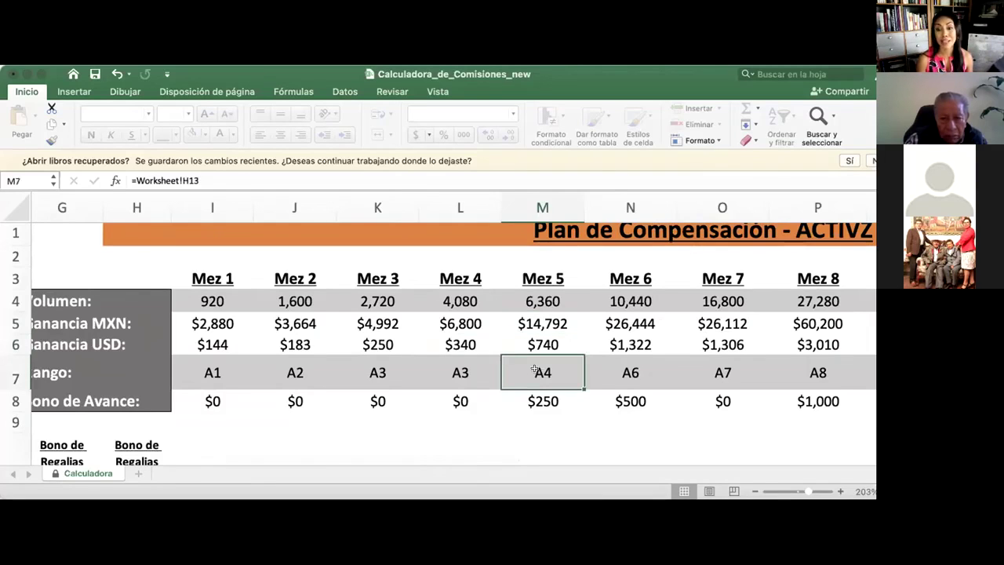
click(541, 397)
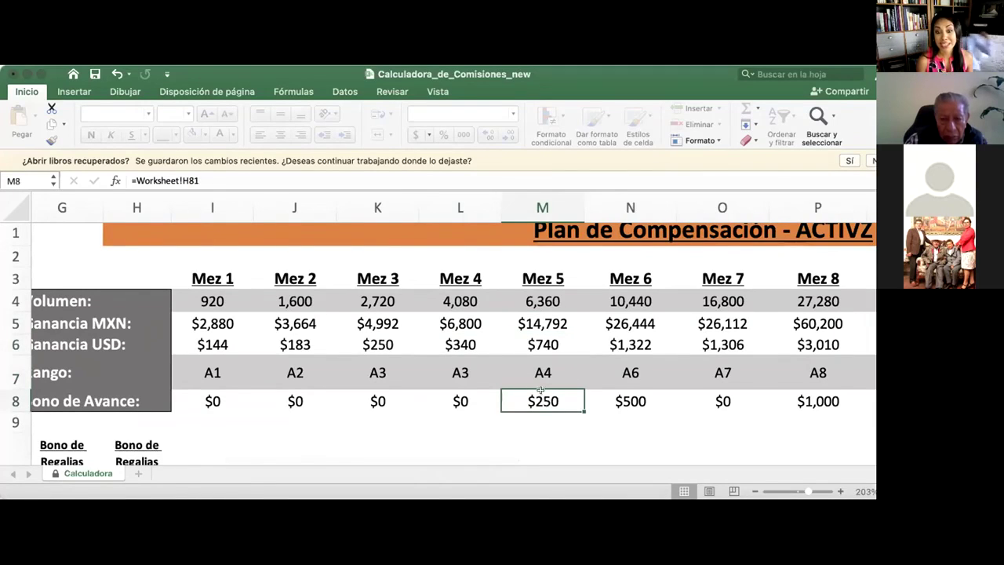
Step: Compare the MXN earnings of months 4 and 5, and check the advancement bonus behind the month 5 figure
click(451, 319)
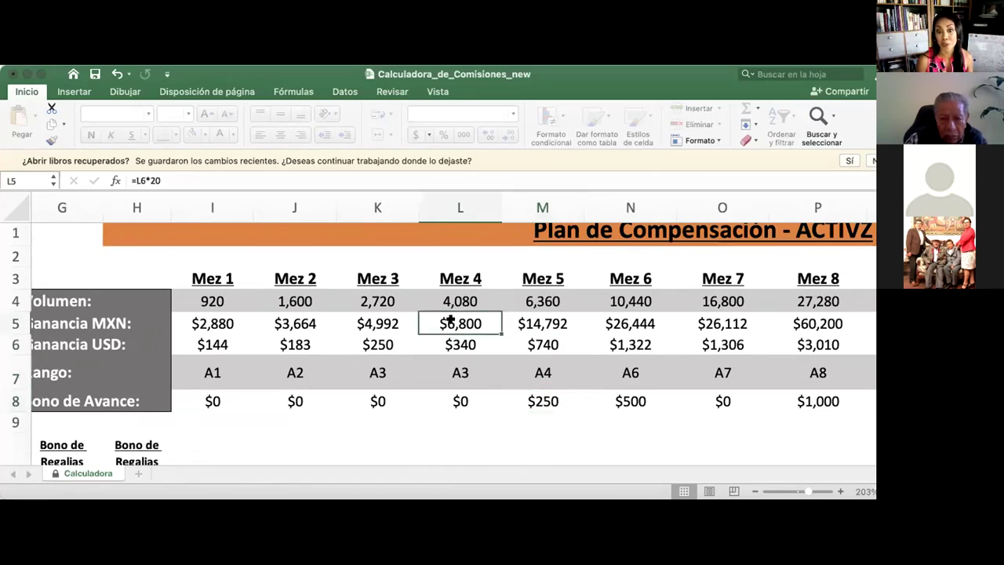
click(530, 322)
click(466, 323)
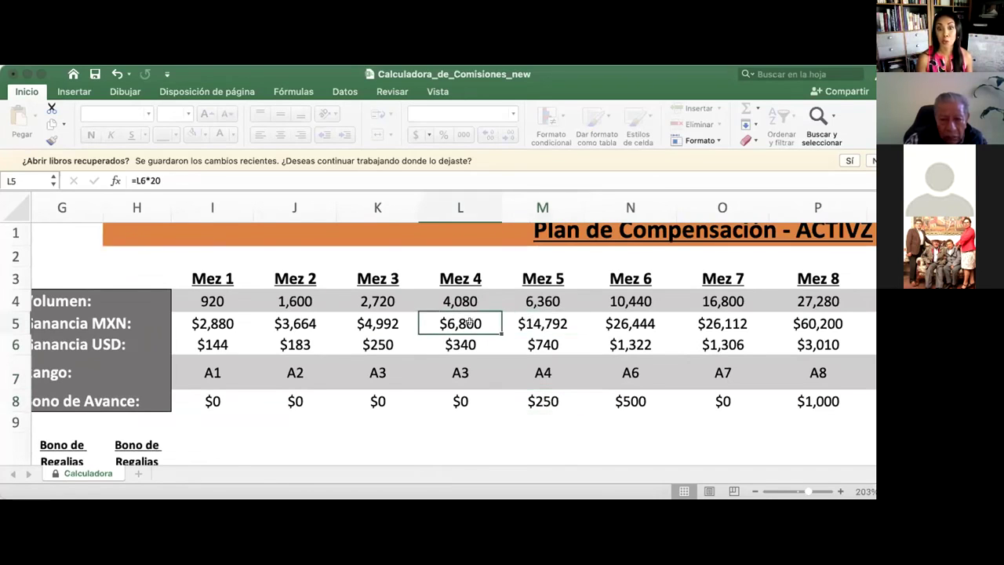
click(548, 321)
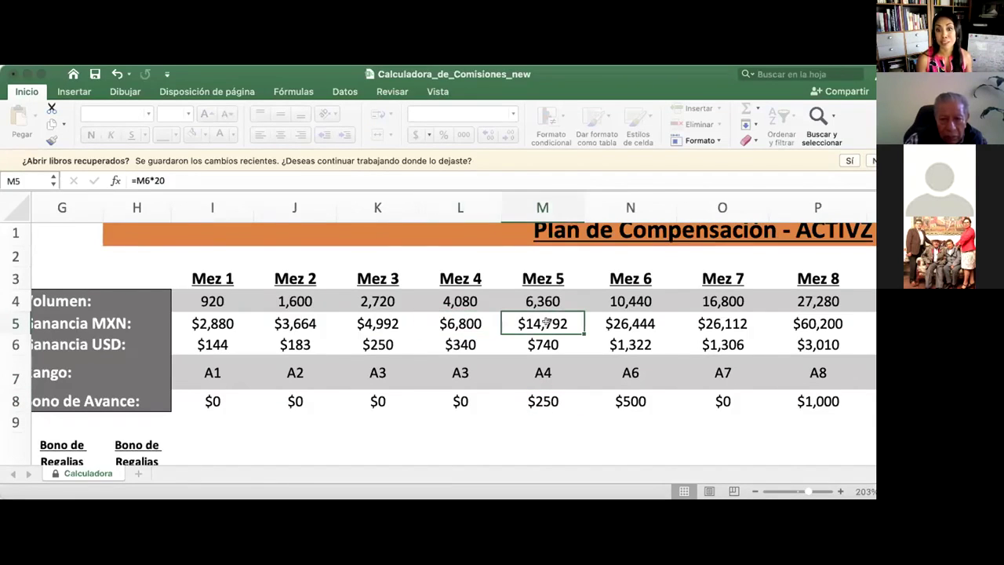
click(544, 401)
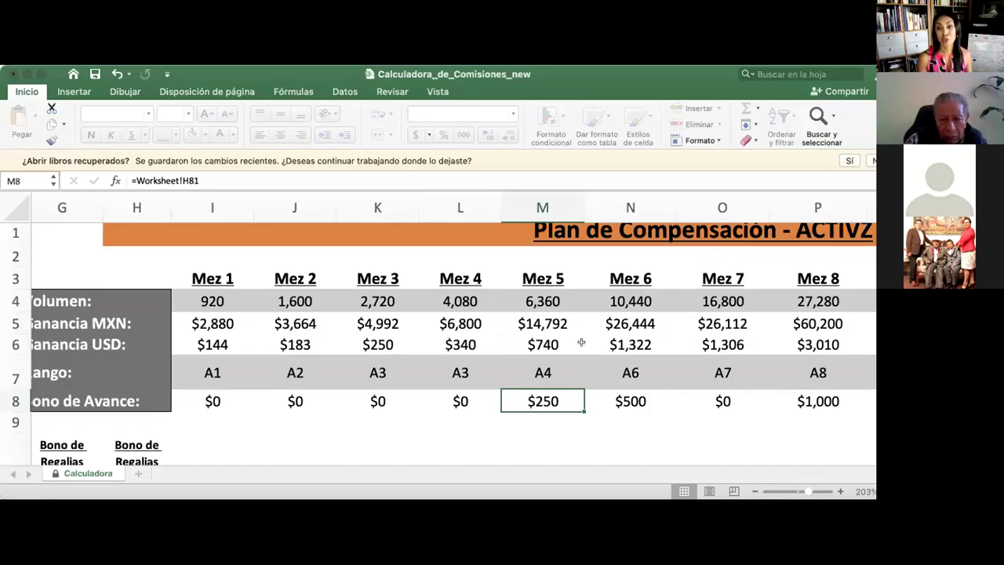
Step: Walk through the headings of months 1 to 4 and highlight the full month 5 column from heading to advancement bonus
click(204, 273)
click(321, 273)
click(388, 271)
click(449, 275)
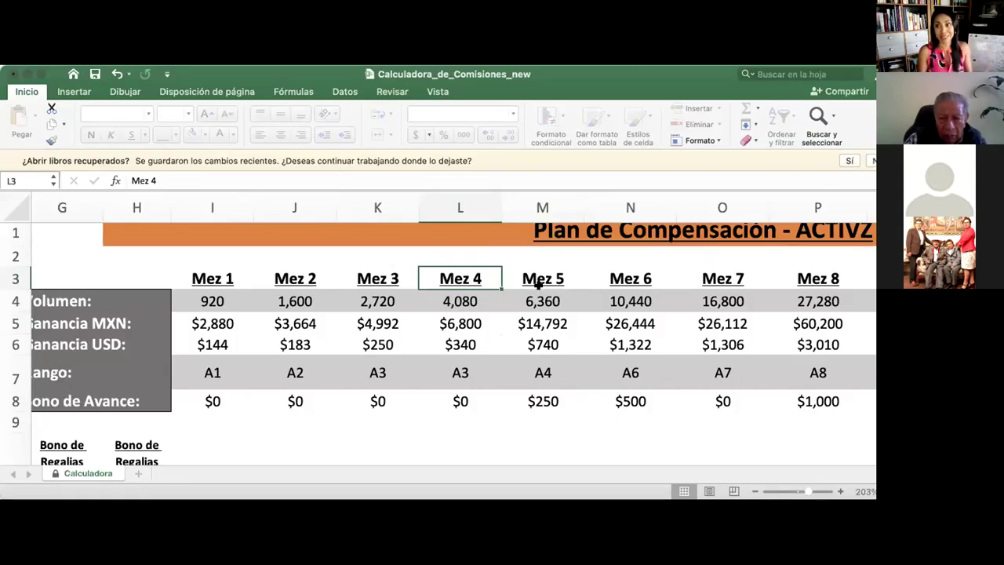
drag(539, 281, 502, 412)
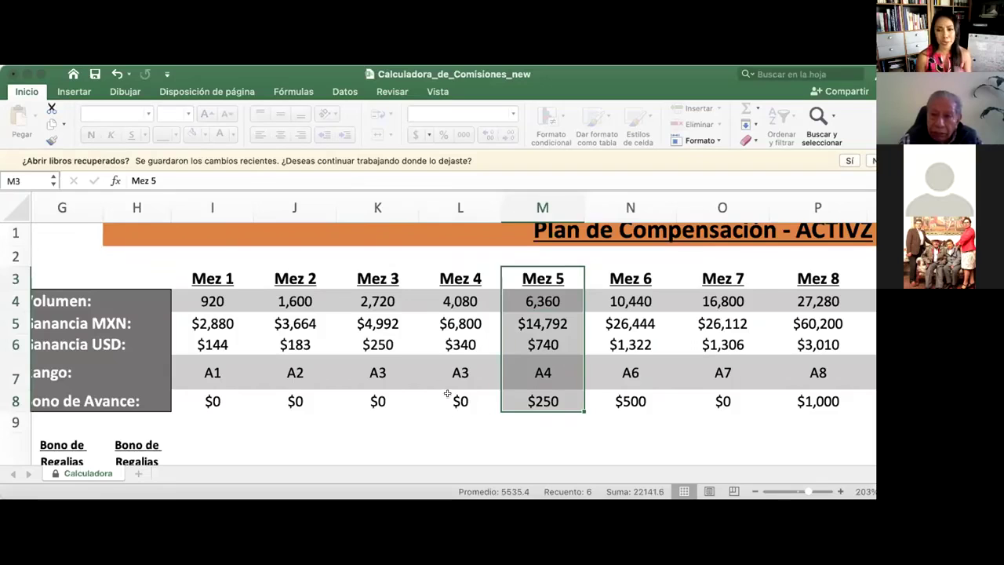
Step: Examine the month 6 MXN and USD earnings, rank and advancement bonus
scroll(472, 374, right, 2)
scroll(472, 375, right, 5)
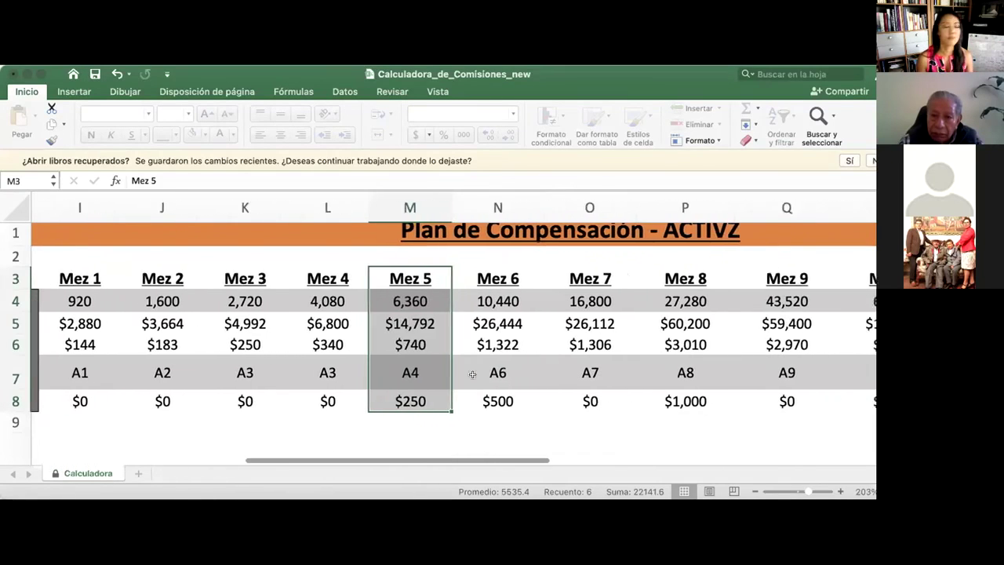
scroll(495, 298, right, 2)
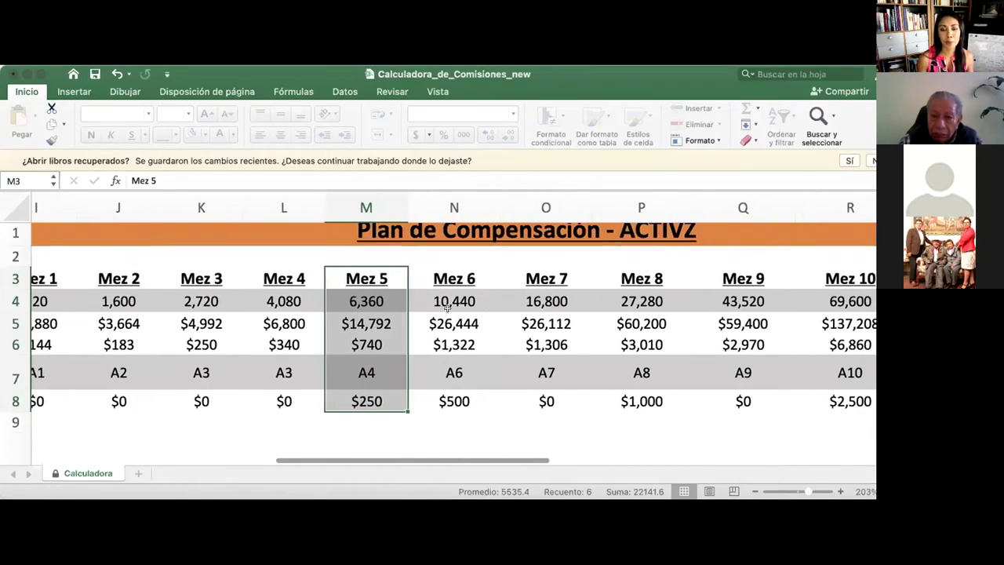
click(468, 324)
click(451, 347)
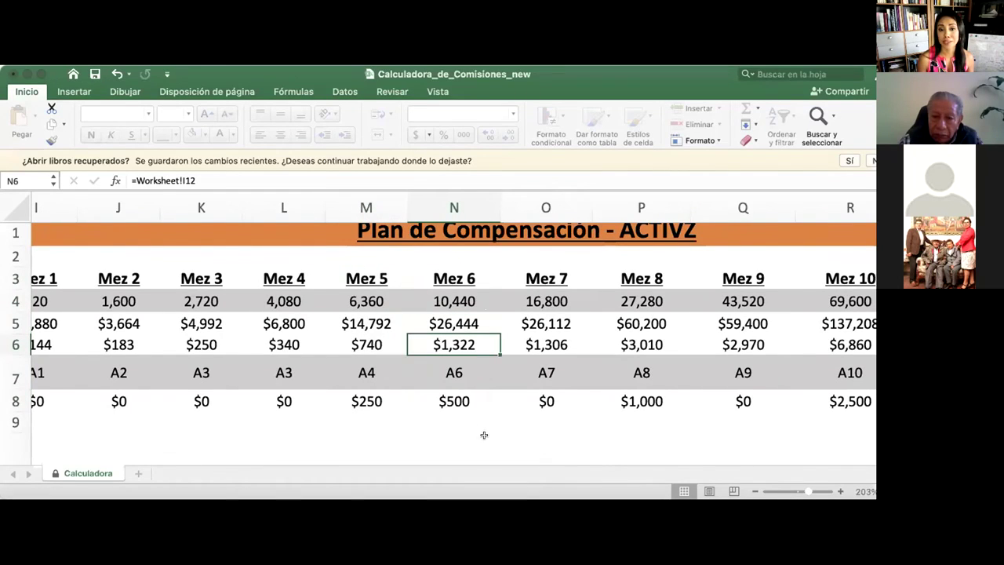
click(452, 372)
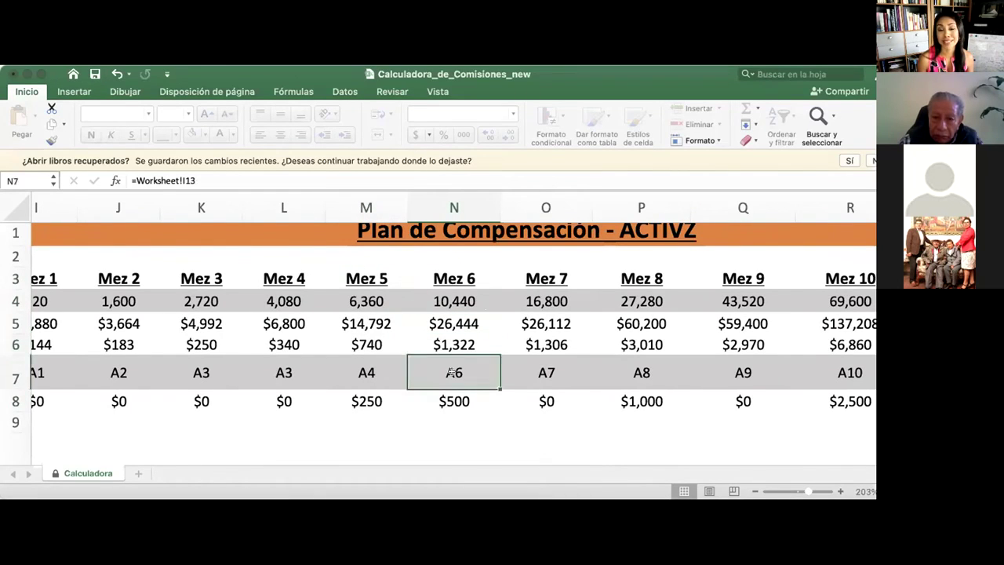
click(457, 399)
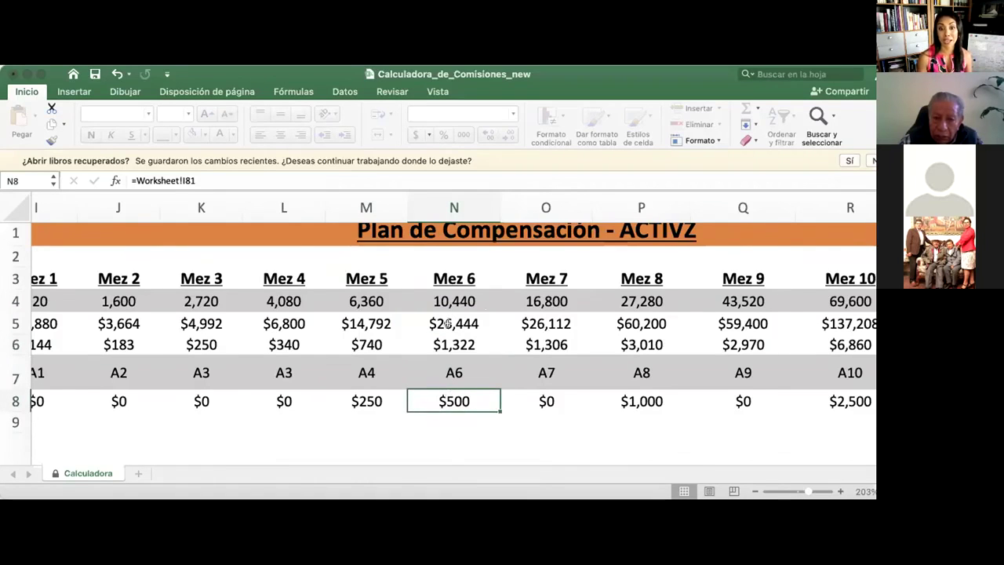
Step: Compare the month 6 MXN earnings with its advancement bonus and the month 5 earnings, and highlight the full month 4 column
click(448, 323)
click(464, 401)
click(445, 323)
click(373, 323)
click(447, 317)
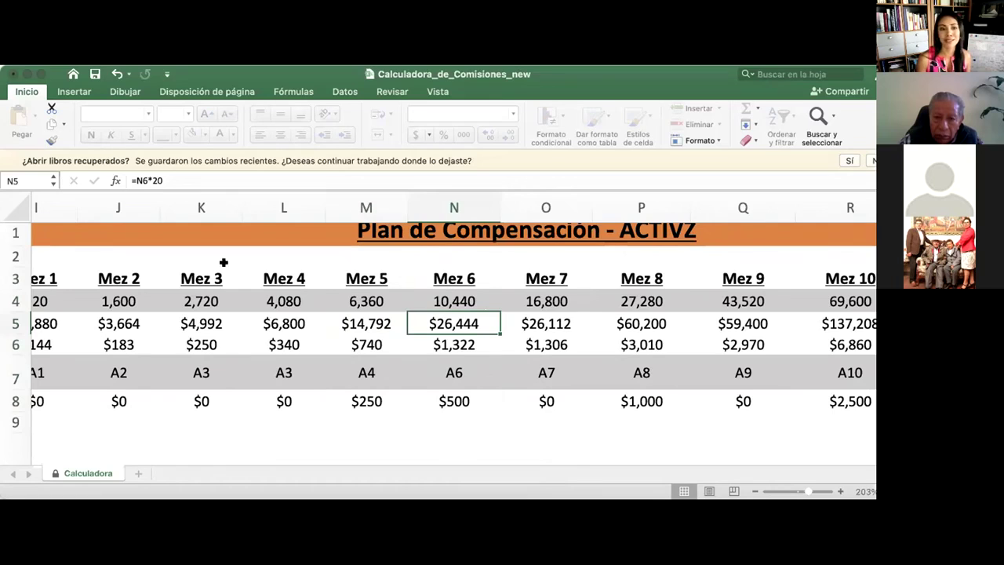
drag(268, 274, 266, 403)
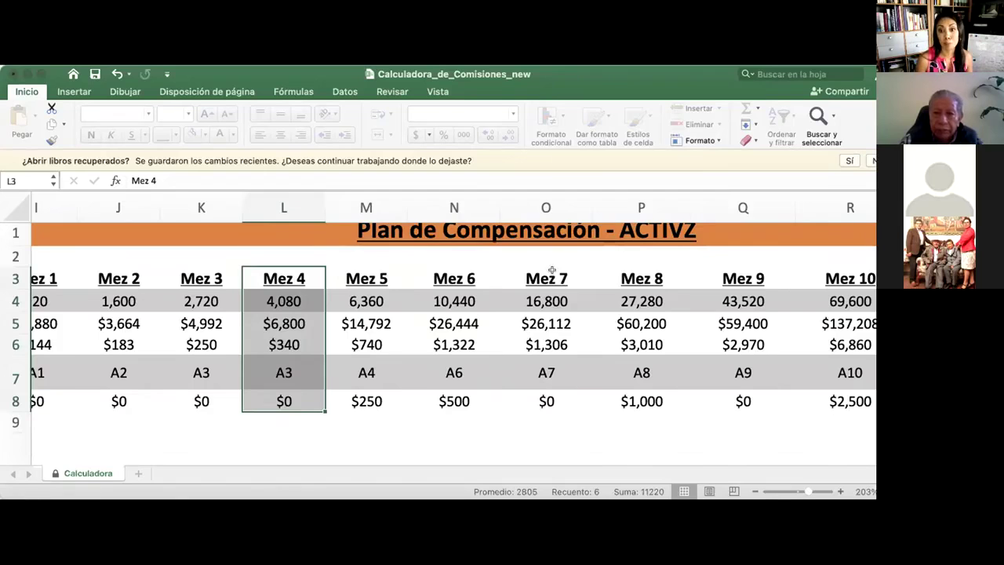
Step: Examine the month 7 MXN and USD earnings and rank
click(526, 322)
scroll(525, 322, right, 3)
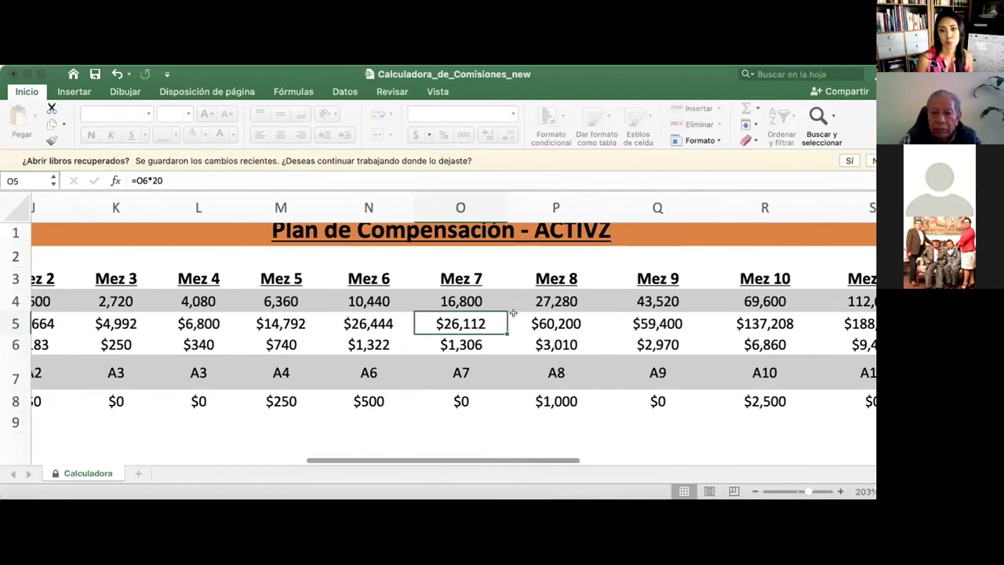
click(449, 345)
click(463, 368)
Step: Examine the month 8 volume, MXN and USD earnings, and advancement bonus
scroll(478, 371, right, 3)
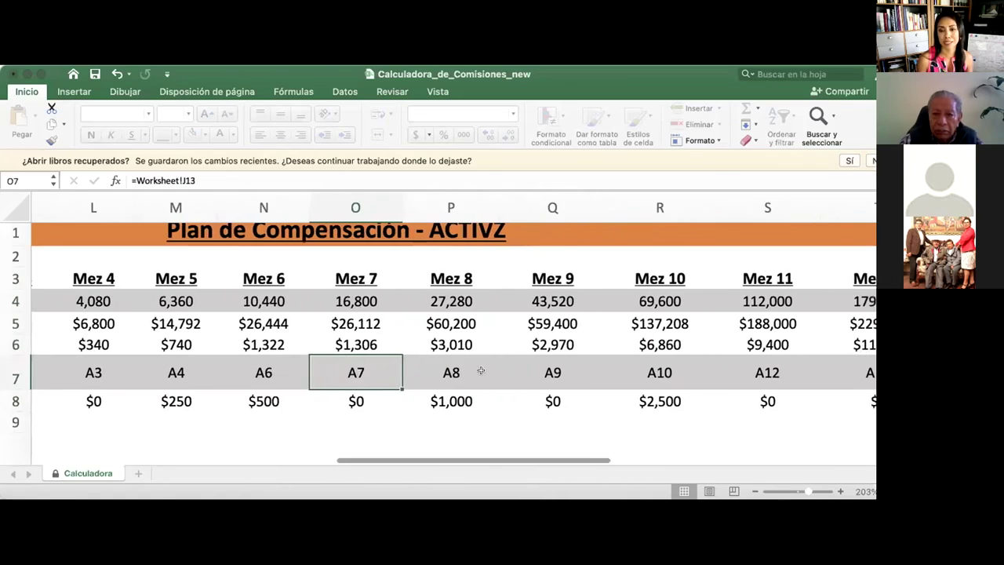
click(447, 301)
key(Down)
click(461, 344)
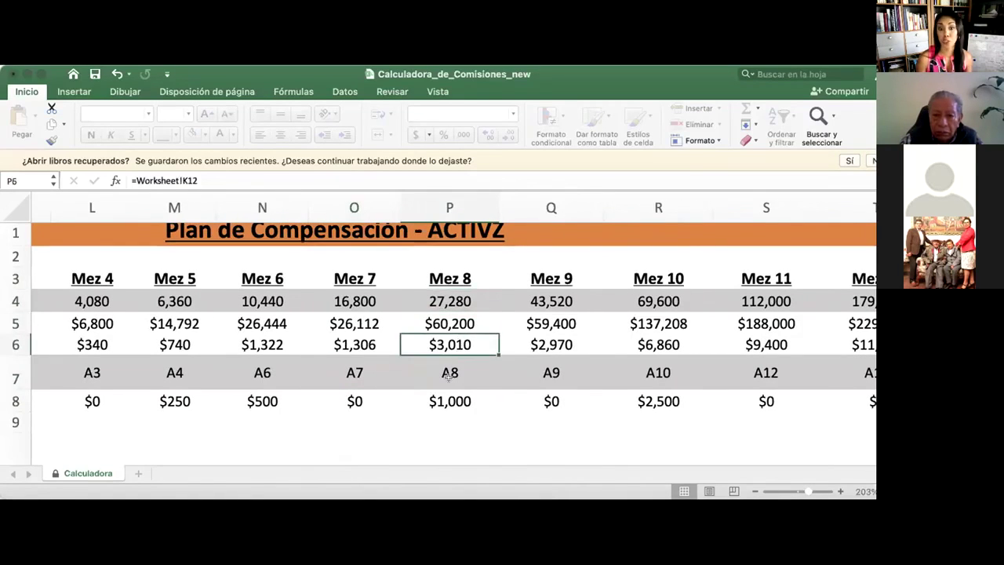
click(446, 324)
click(444, 401)
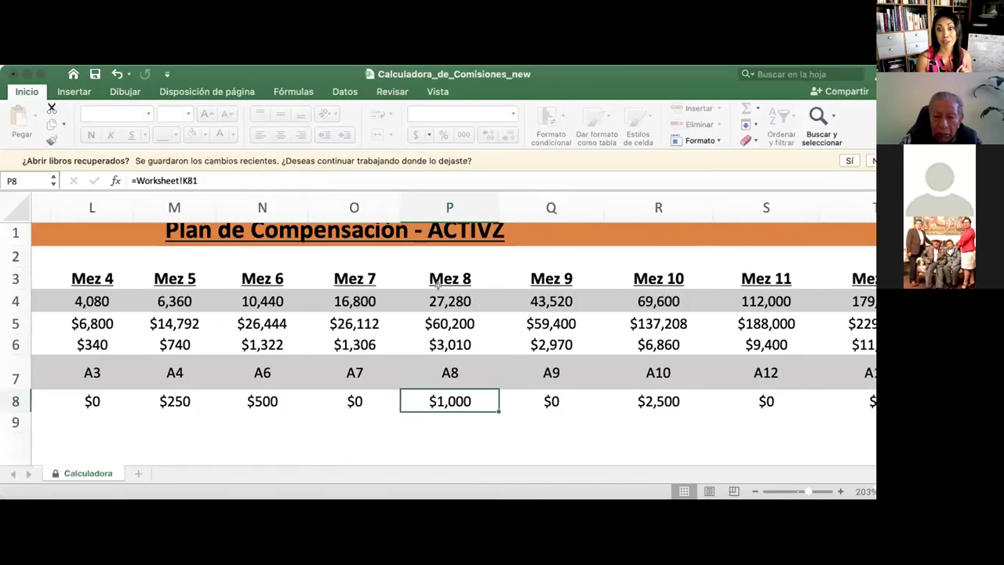
Step: Examine the month 9 MXN and USD earnings and rank
scroll(439, 358, right, 2)
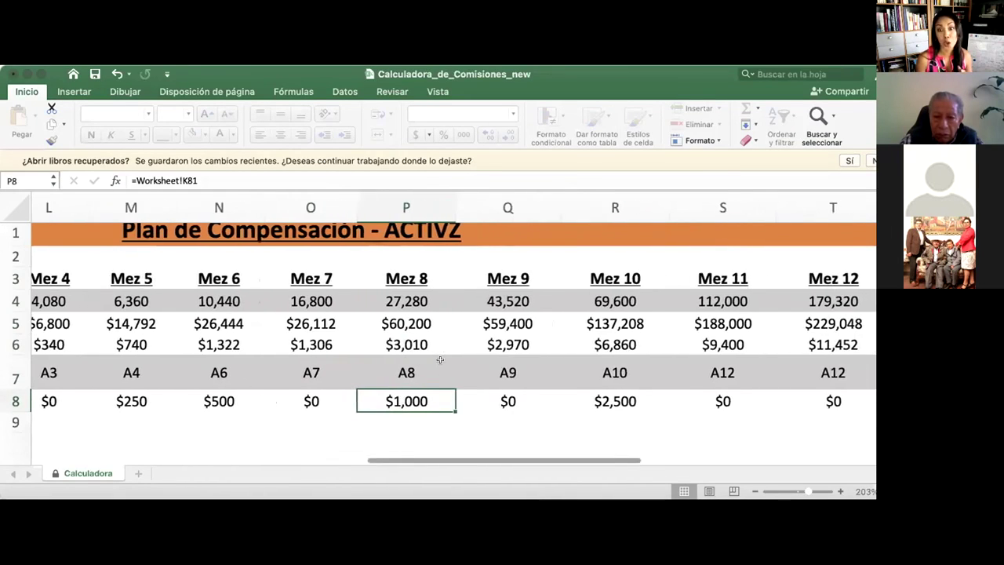
click(513, 323)
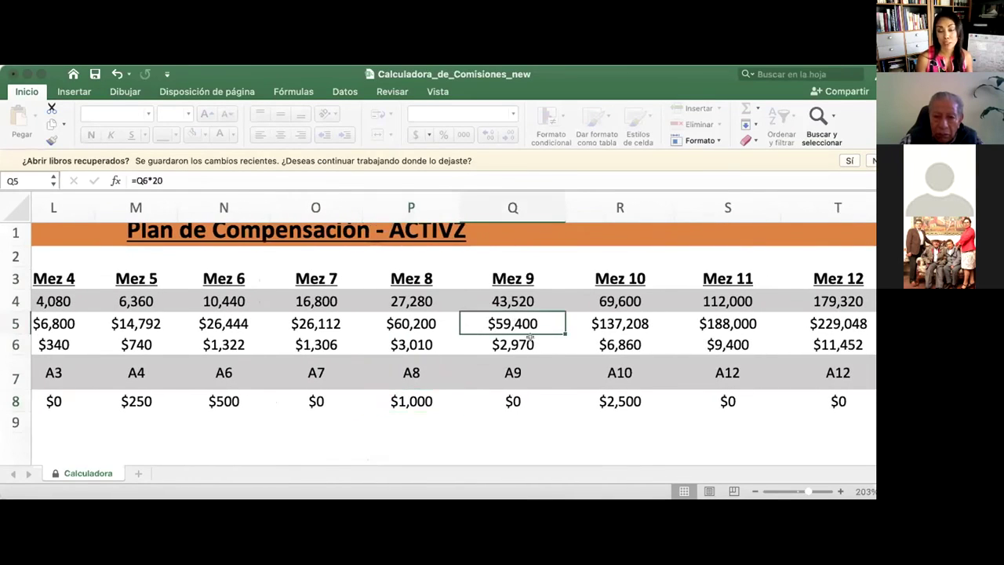
click(518, 344)
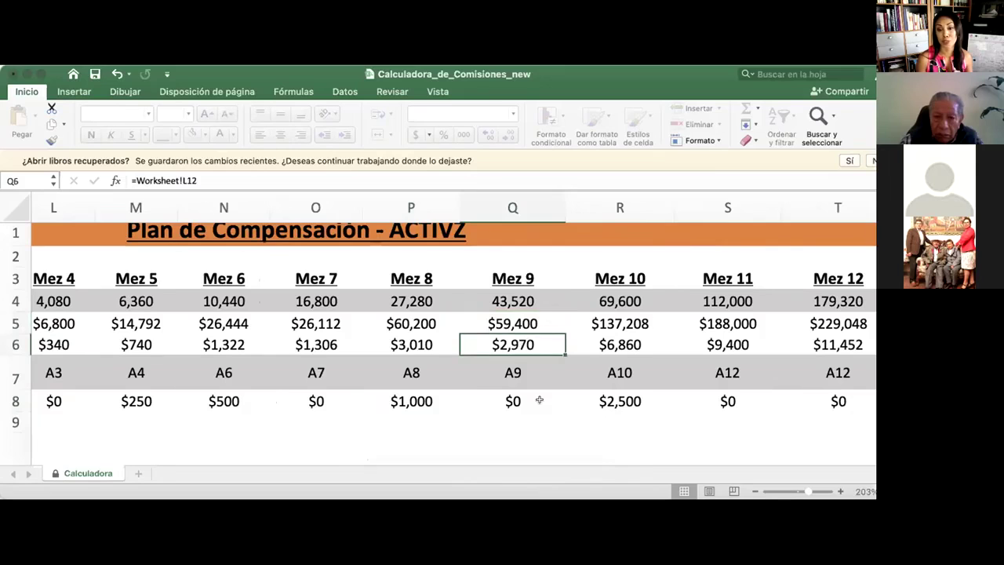
click(510, 374)
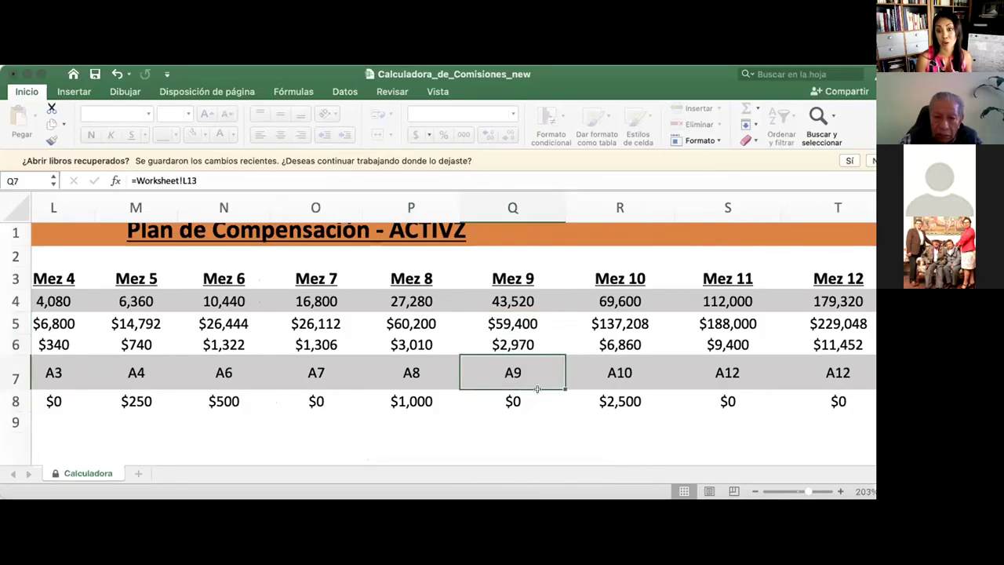
scroll(609, 372, left, 1)
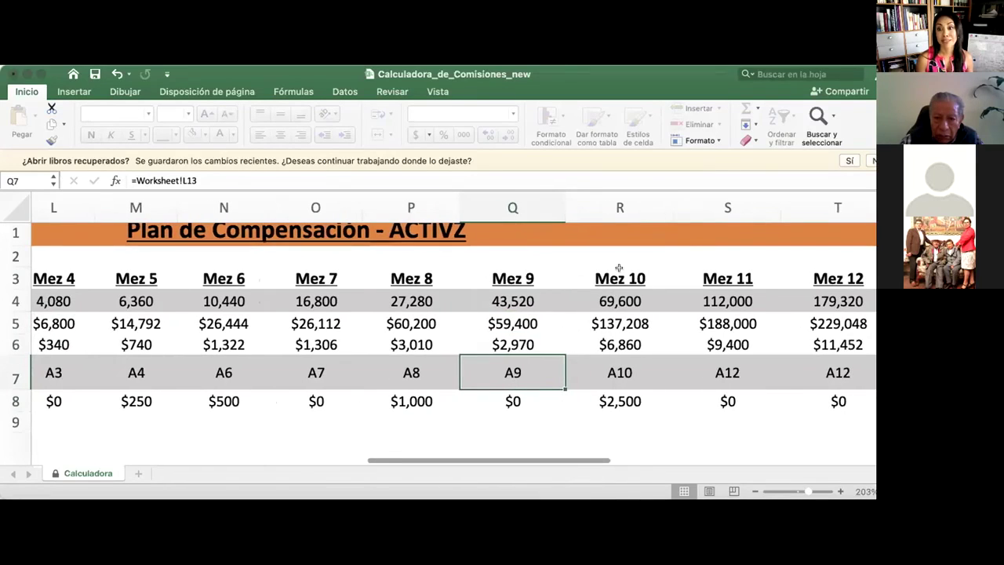
Step: Examine the month 10 MXN and USD earnings, rank and advancement bonus
click(617, 323)
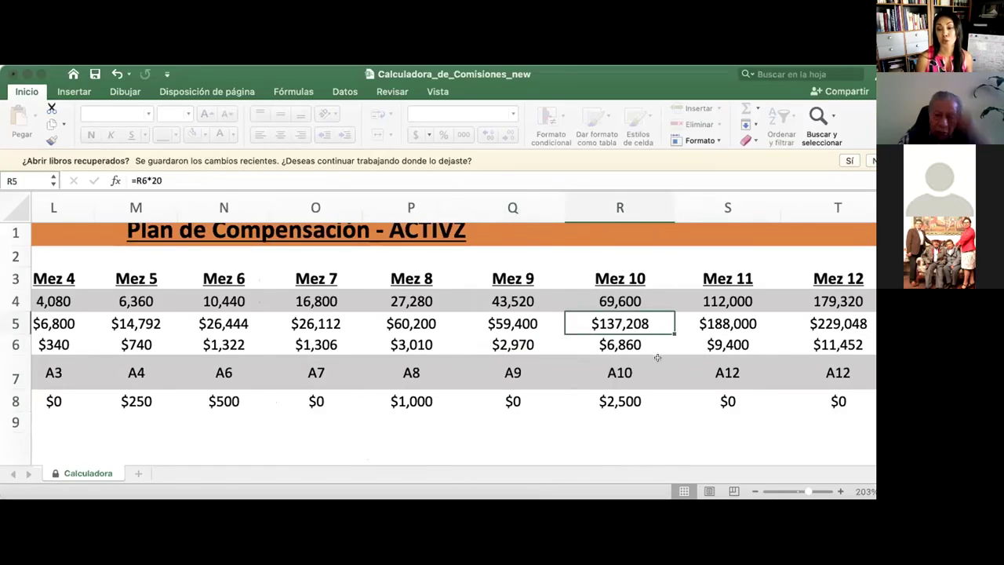
key(Down)
key(Down)
key(Down)
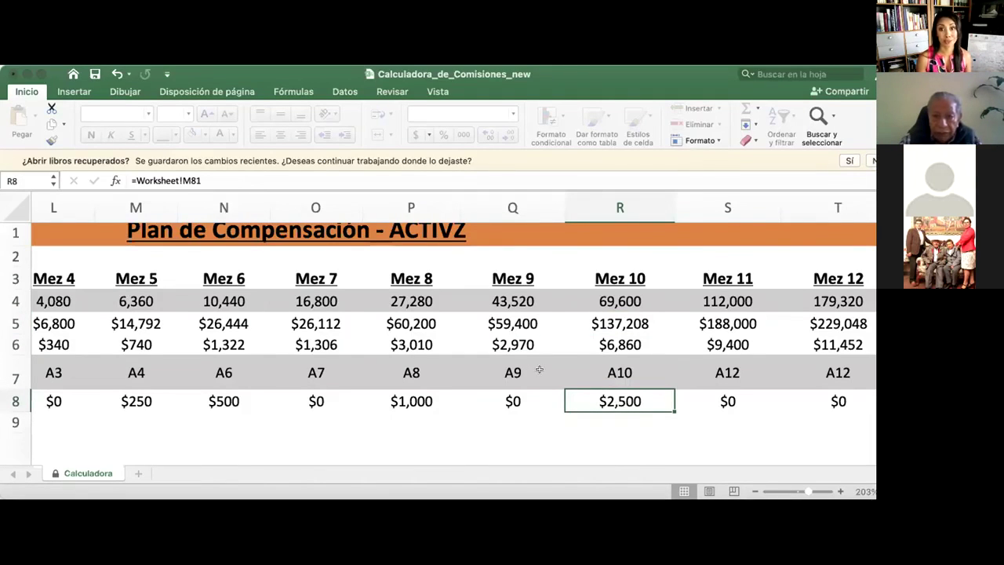
click(609, 326)
Step: Examine the month 11 MXN and USD earnings and rank
click(717, 323)
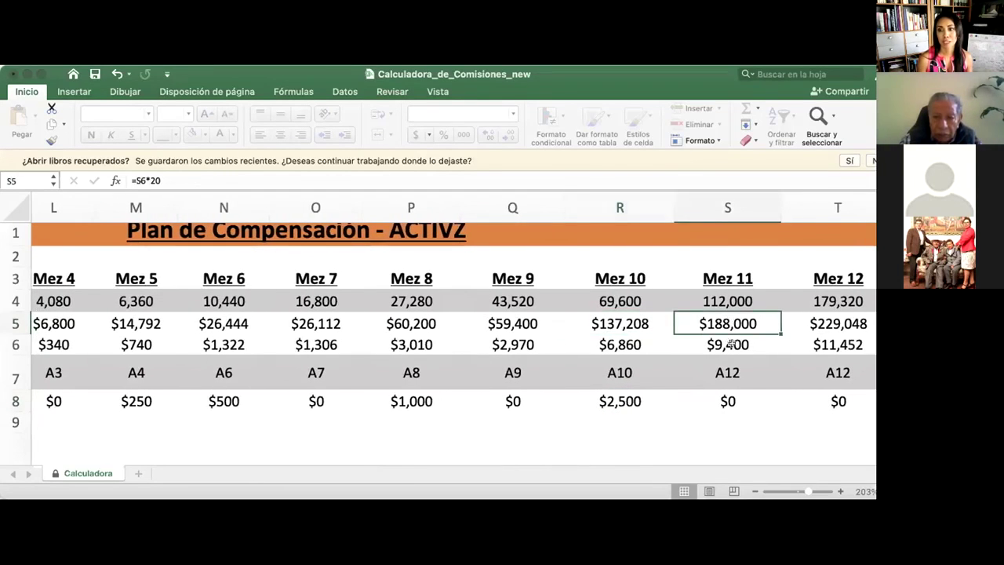
click(731, 342)
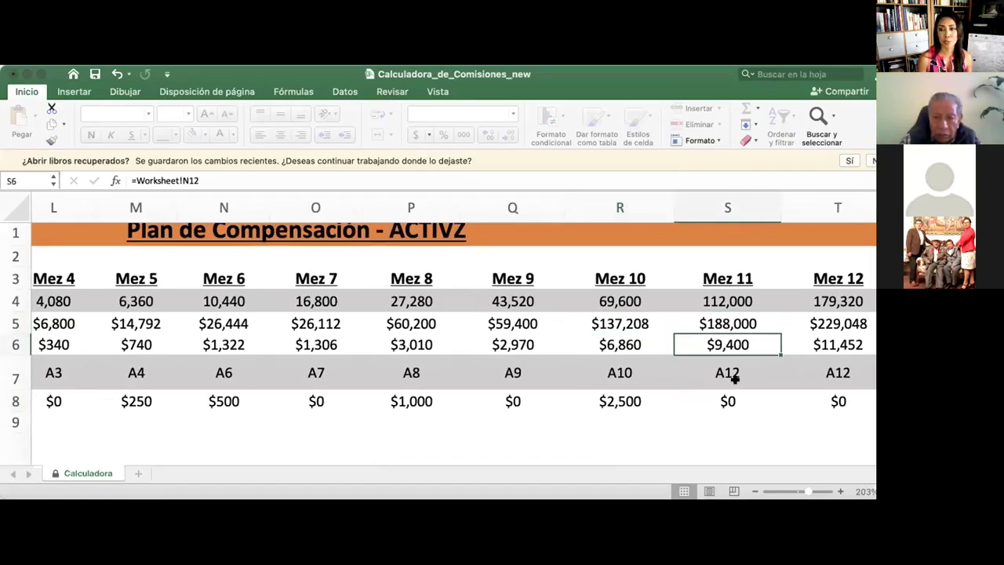
click(727, 368)
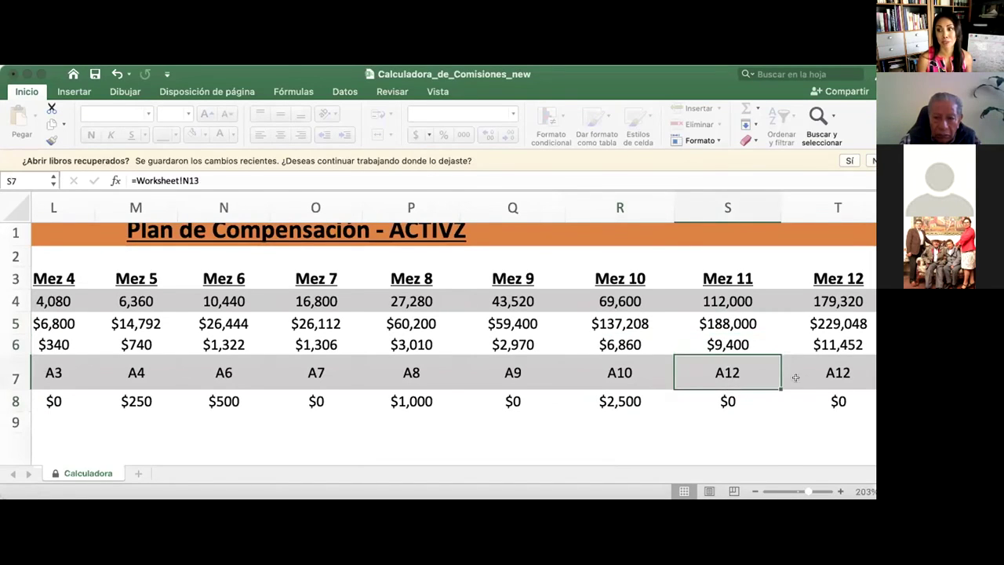
Step: Examine the month 12 earnings in MXN and USD and highlight both cells together
click(832, 277)
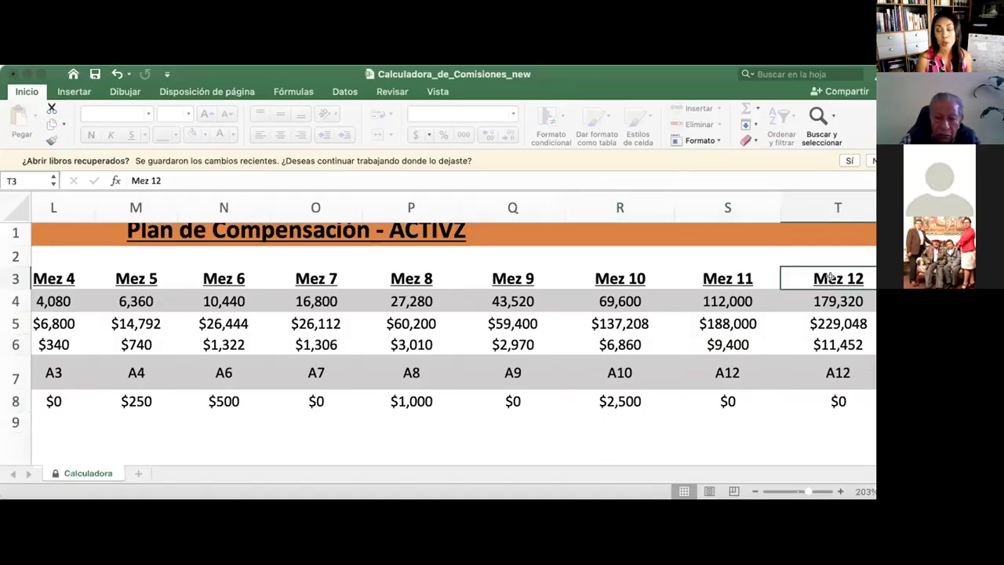
click(831, 322)
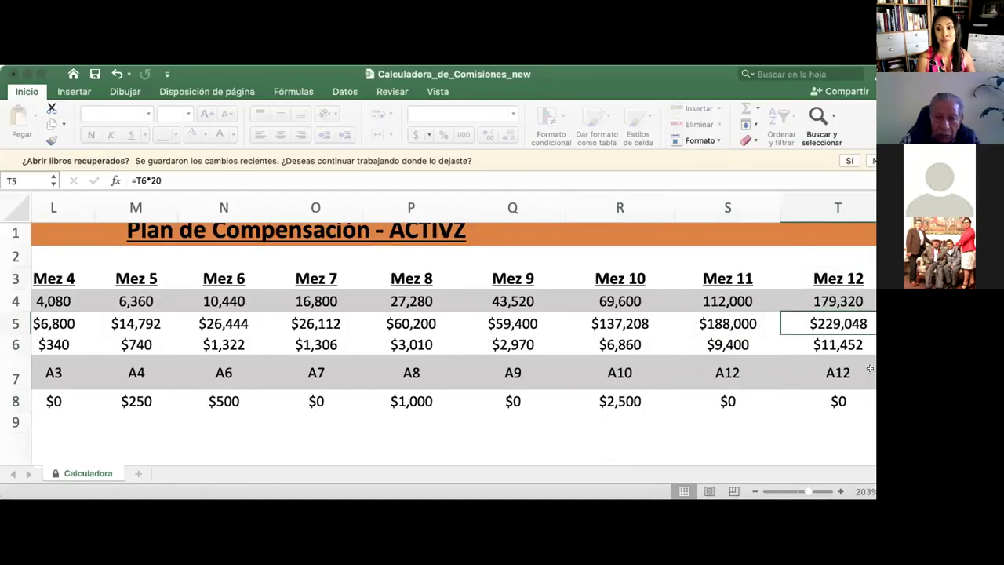
click(826, 345)
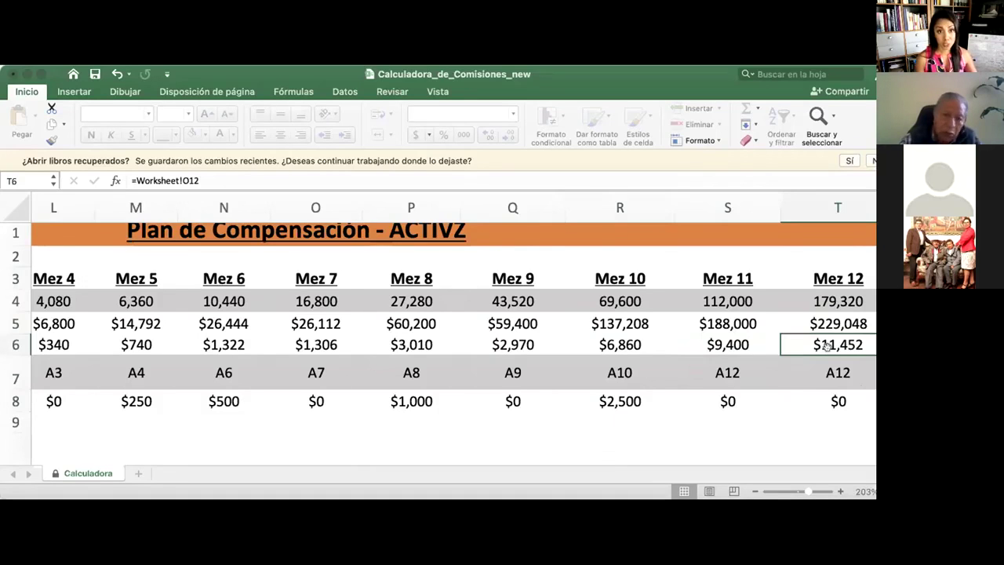
drag(826, 324, 826, 346)
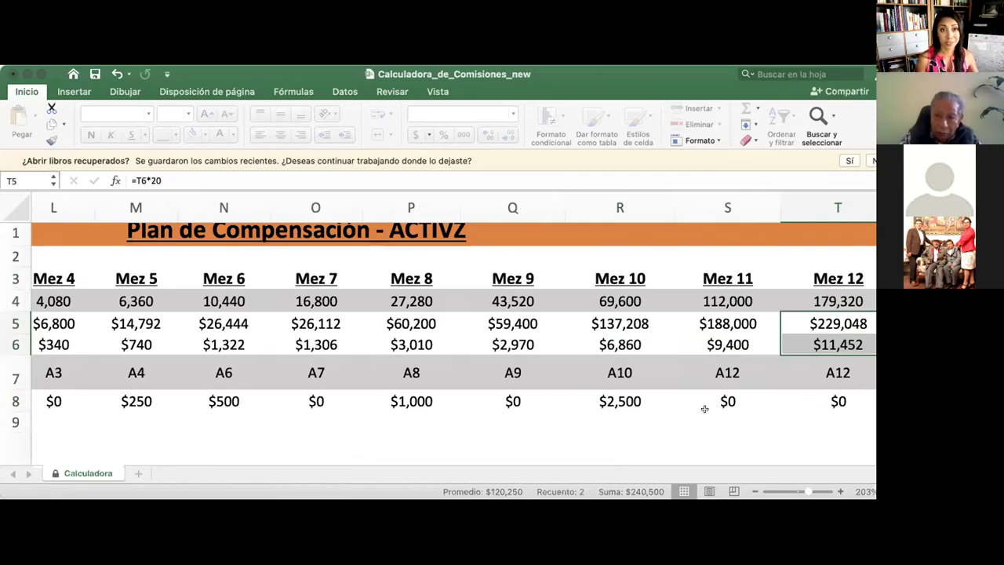
Step: Highlight the full month 12 column from its heading down to the advancement bonus
drag(819, 374, 804, 290)
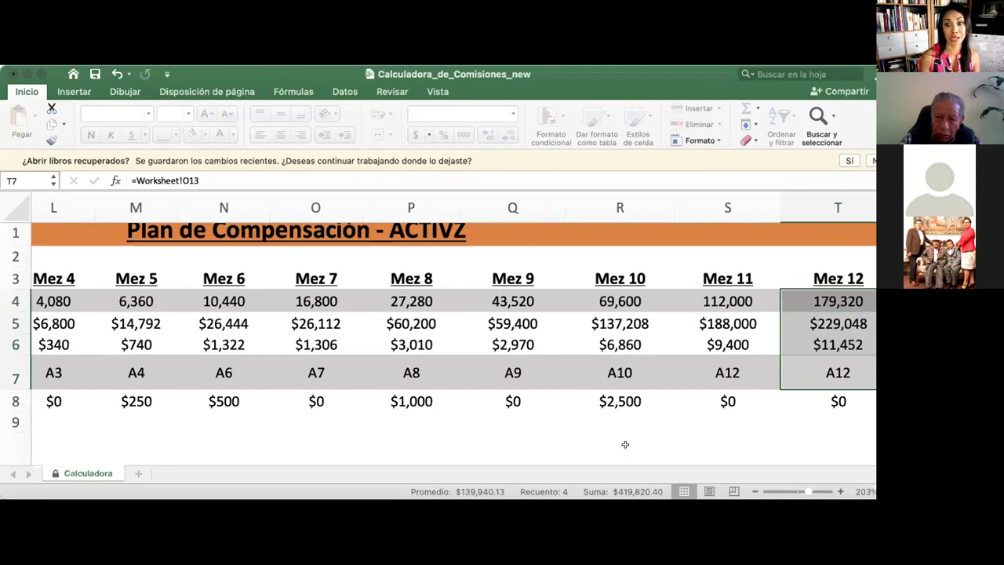
drag(840, 402, 831, 258)
click(716, 392)
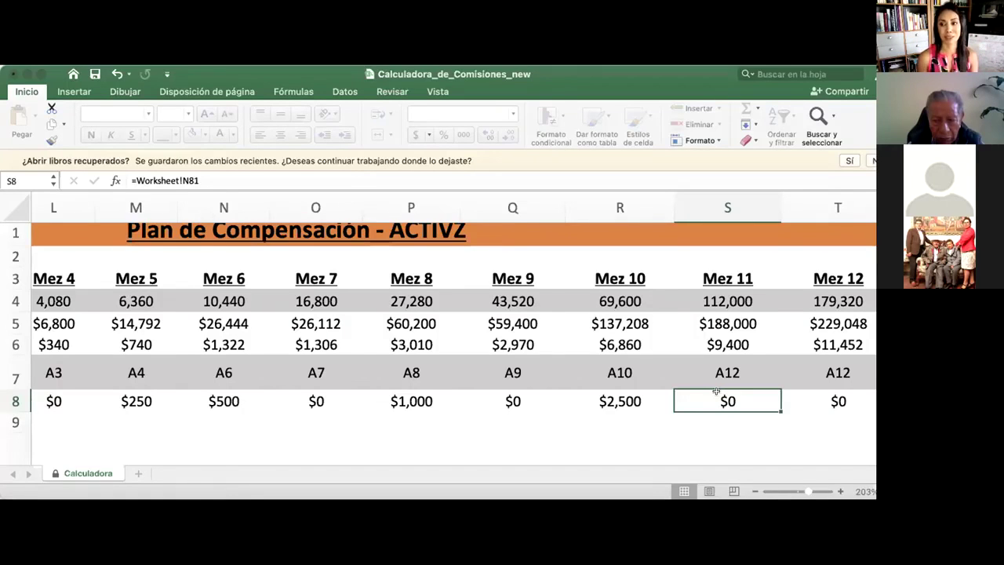
drag(842, 266, 838, 401)
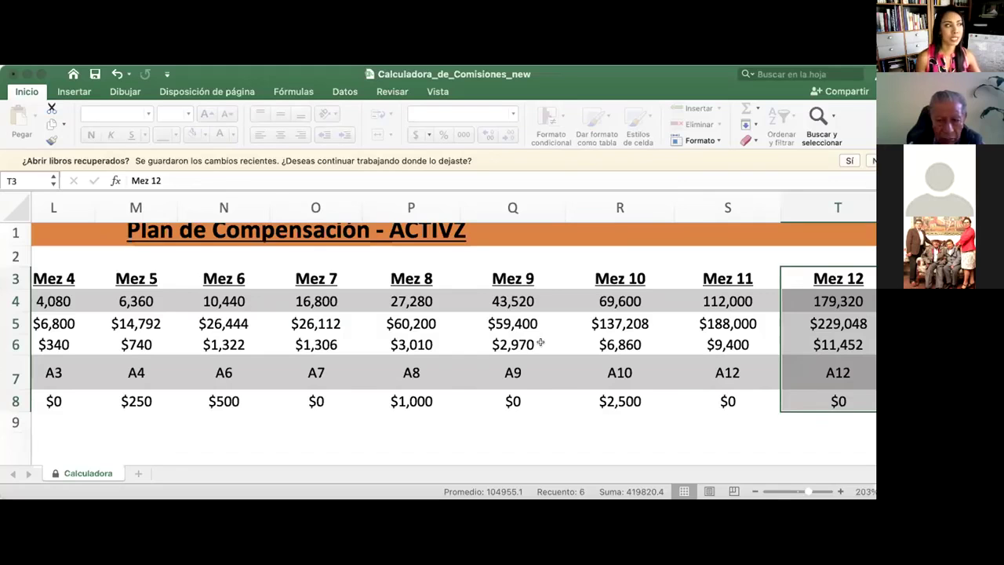
Step: Set the distributors' monthly consumption (Consumo Mensual de Distribuidores) to 50
scroll(540, 343, left, 10)
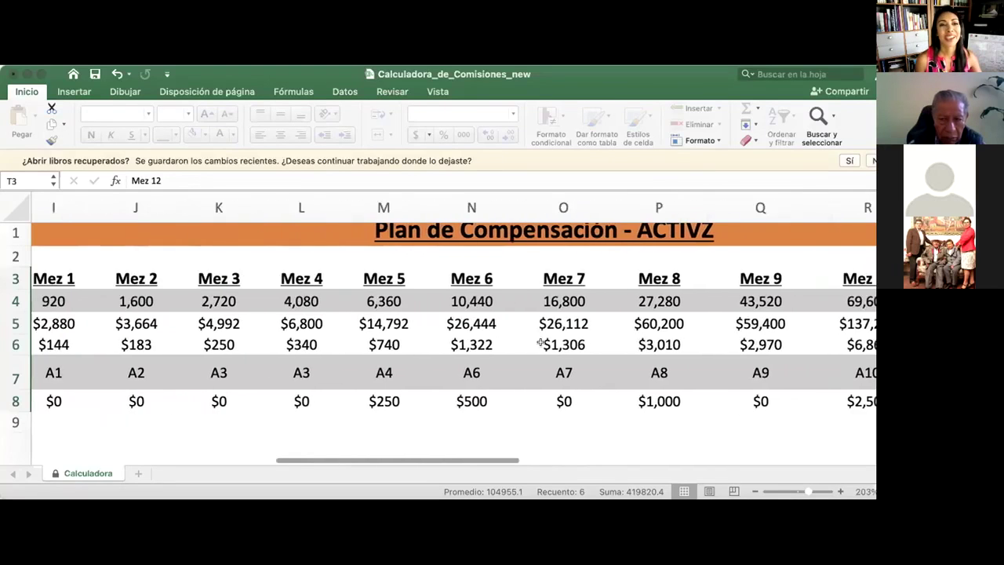
scroll(541, 342, left, 5)
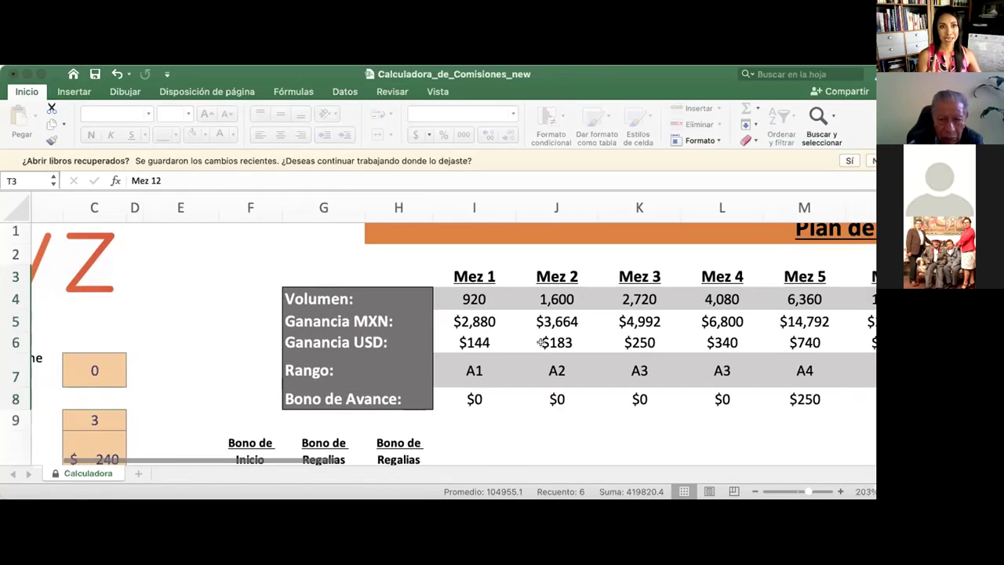
scroll(541, 343, left, 3)
scroll(540, 343, down, 5)
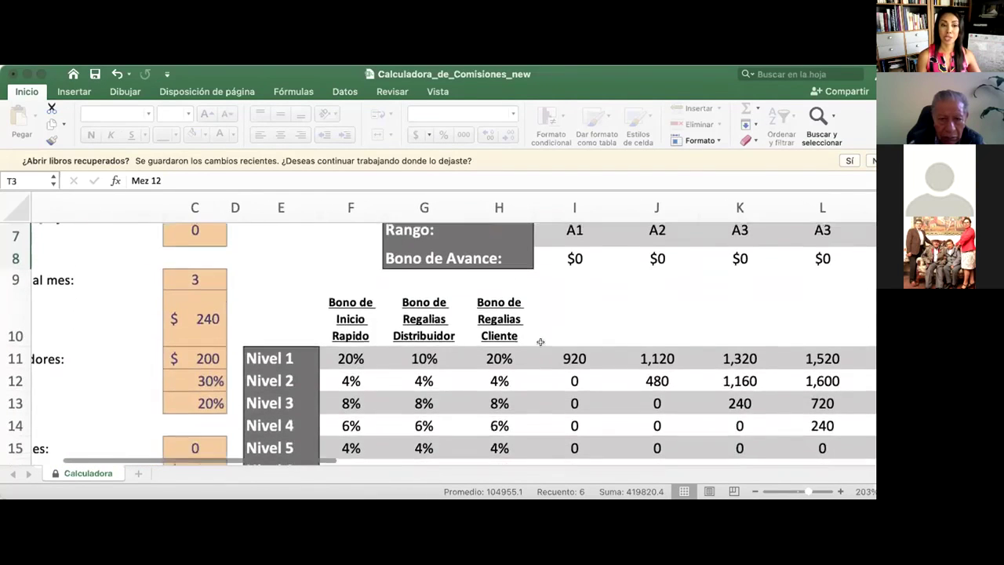
scroll(540, 343, left, 3)
scroll(540, 343, left, 3)
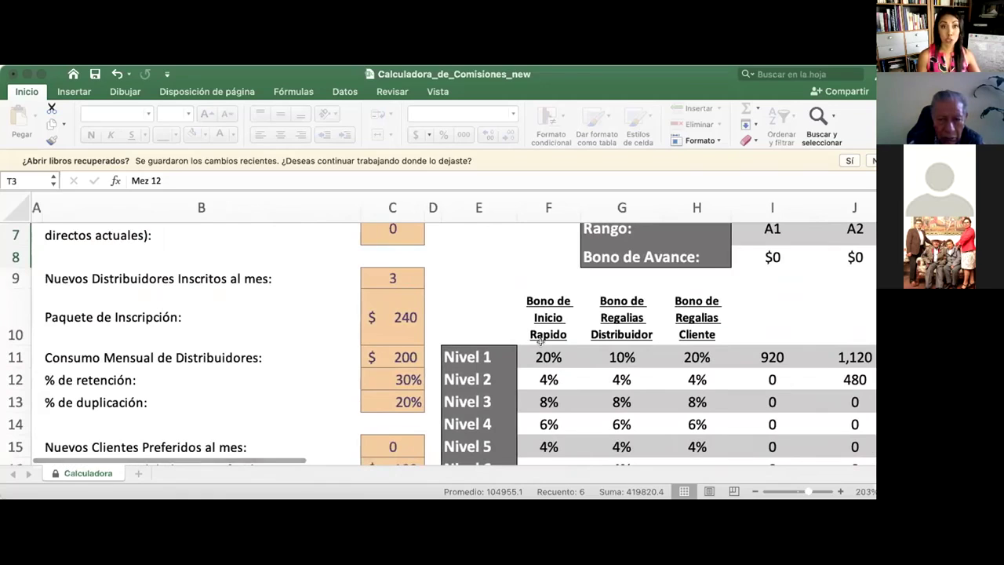
click(406, 357)
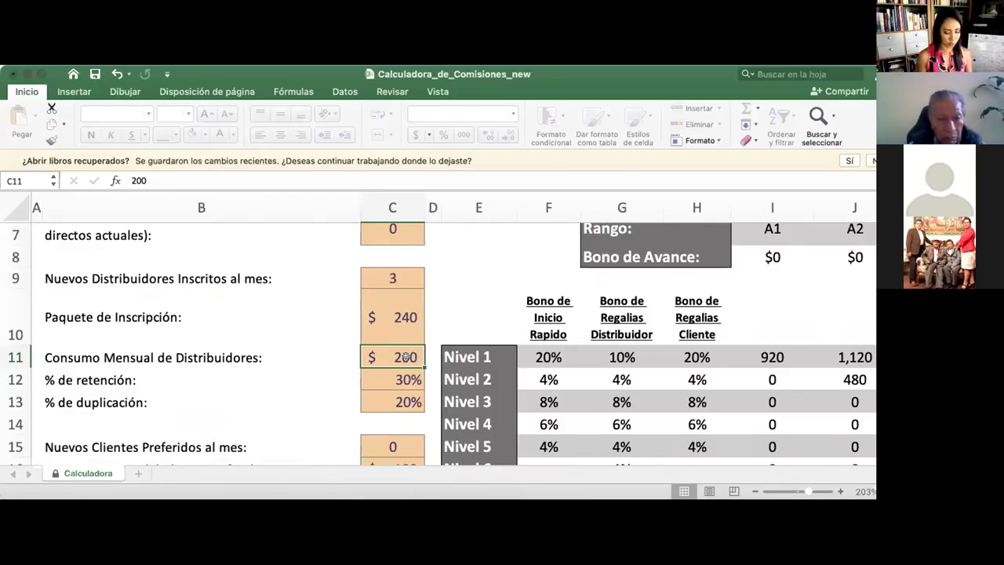
text(50)
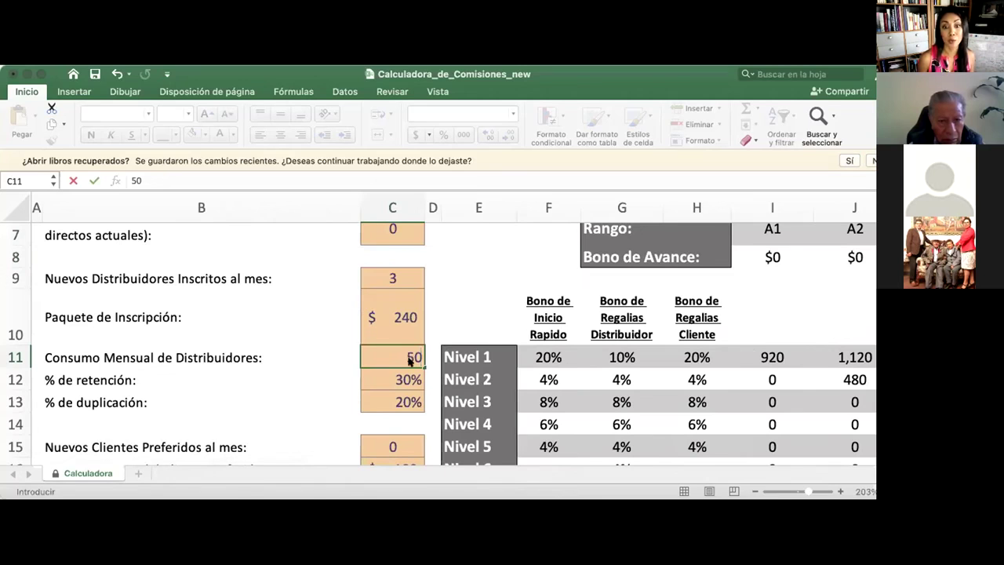
key(Return)
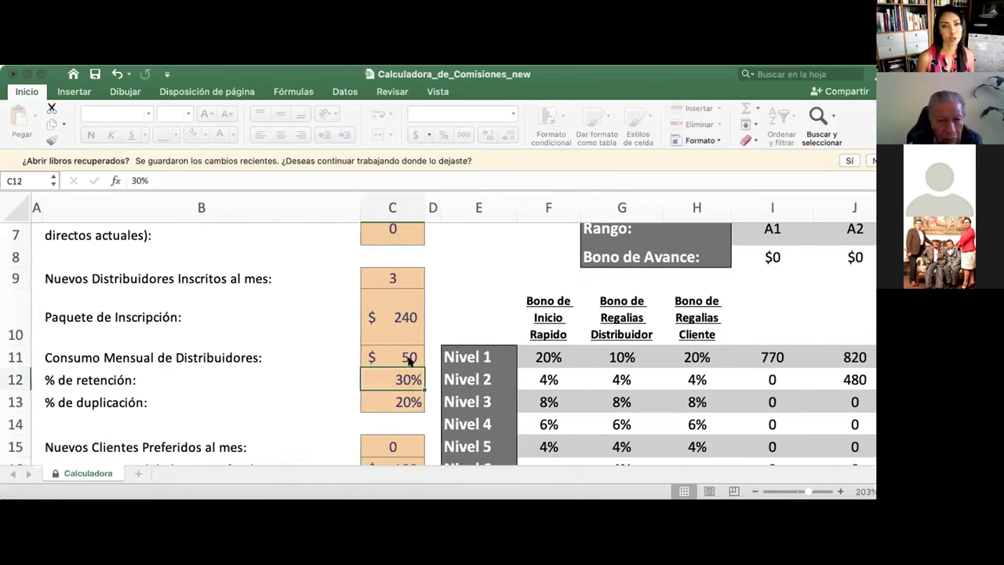
Step: Review the recalculated projection across the months and examine the month 12 MXN earnings
scroll(506, 347, up, 5)
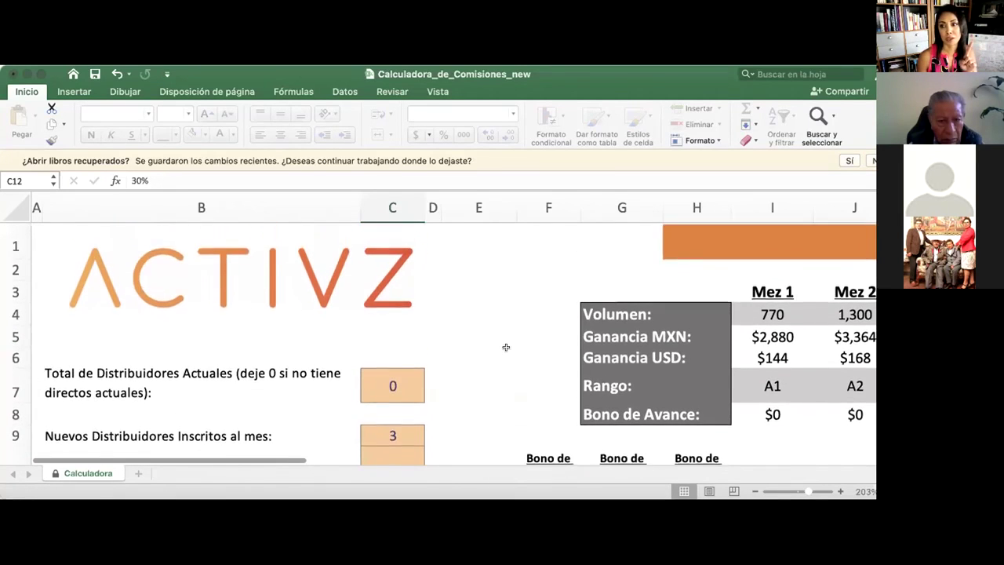
scroll(506, 347, right, 6)
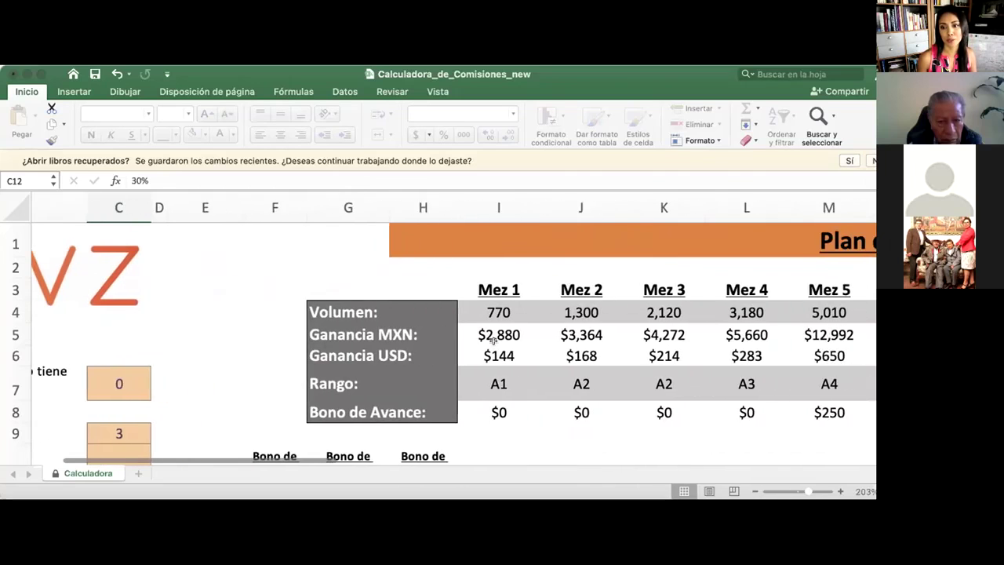
scroll(493, 338, right, 8)
scroll(493, 339, right, 2)
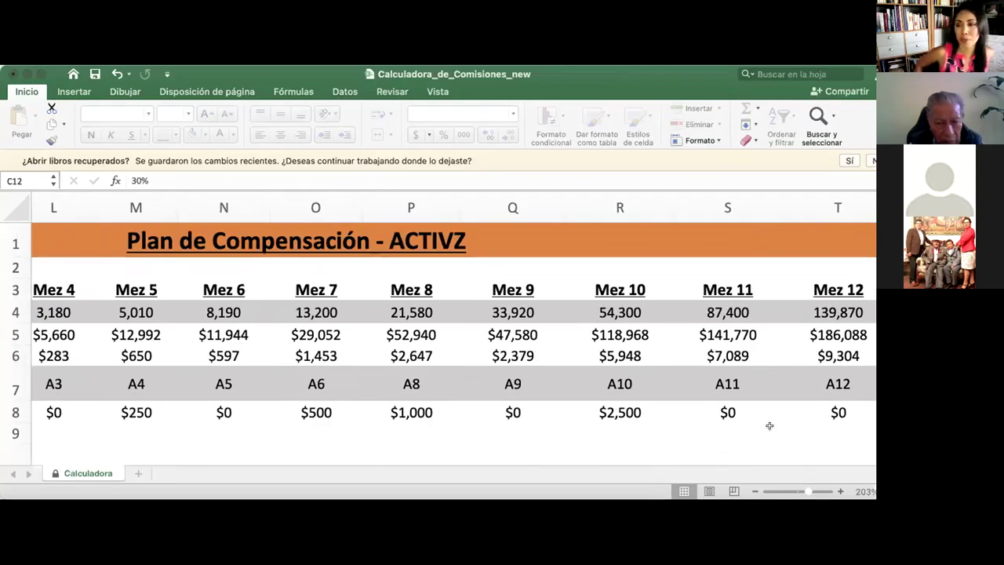
click(829, 335)
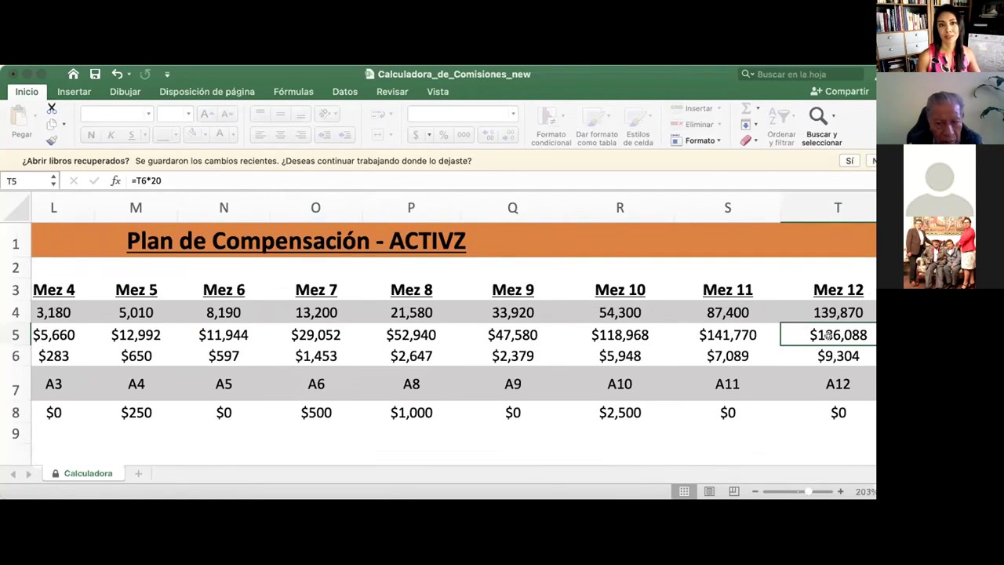
Step: Set the distributors' monthly consumption (Consumo Mensual de Distribuidores) back to 200
scroll(829, 335, left, 10)
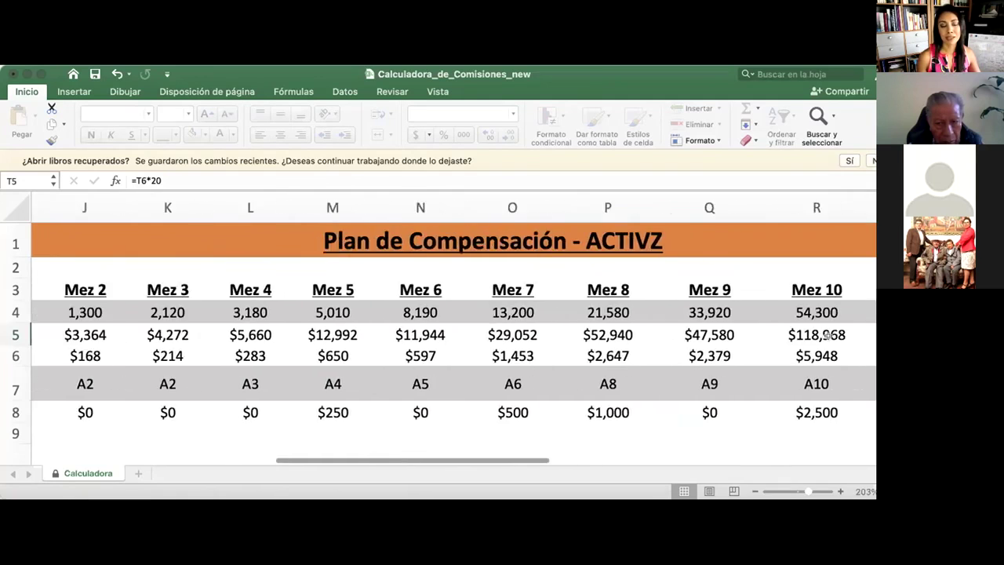
scroll(495, 367, left, 10)
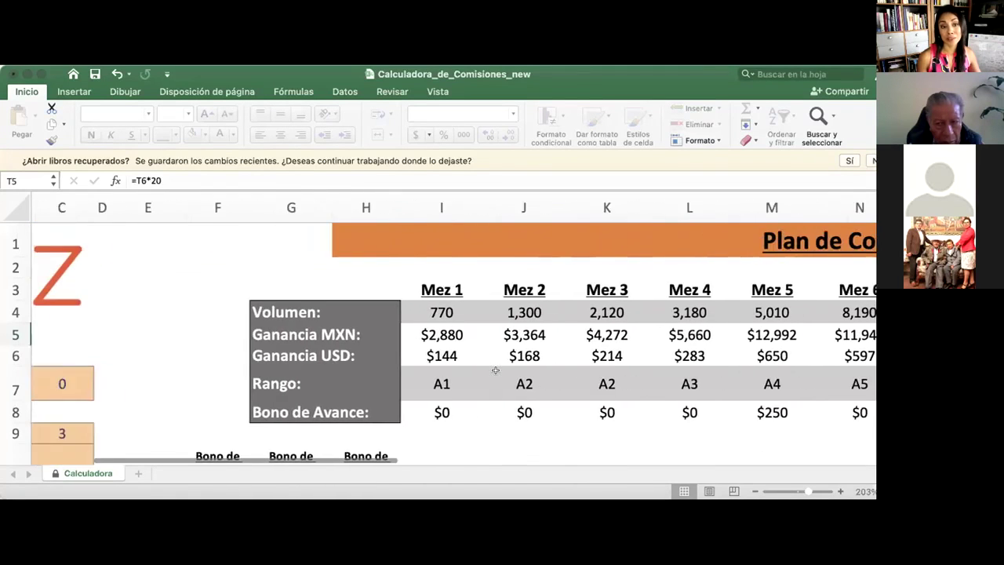
scroll(458, 364, down, 1)
scroll(458, 364, down, 4)
click(388, 390)
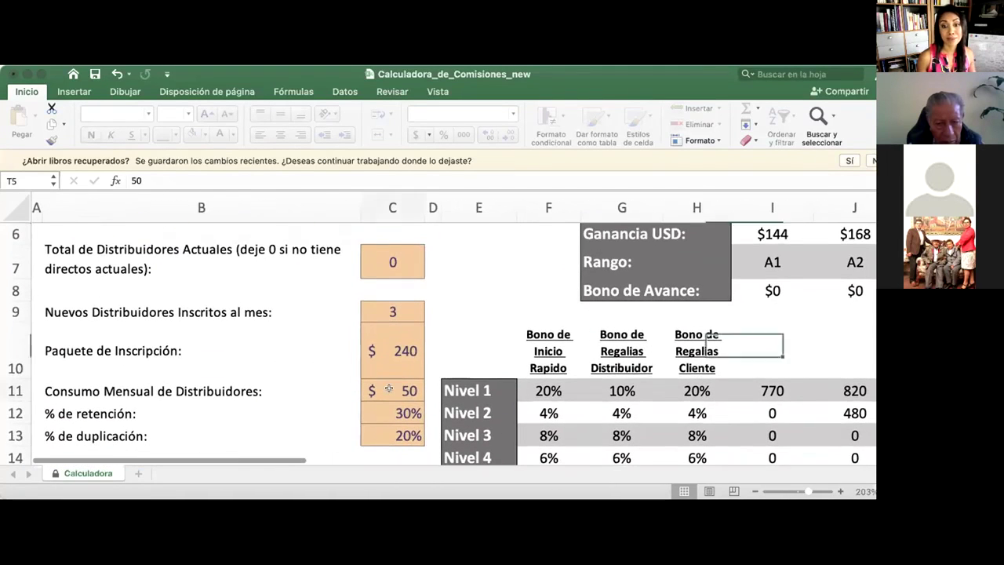
text(200)
key(Return)
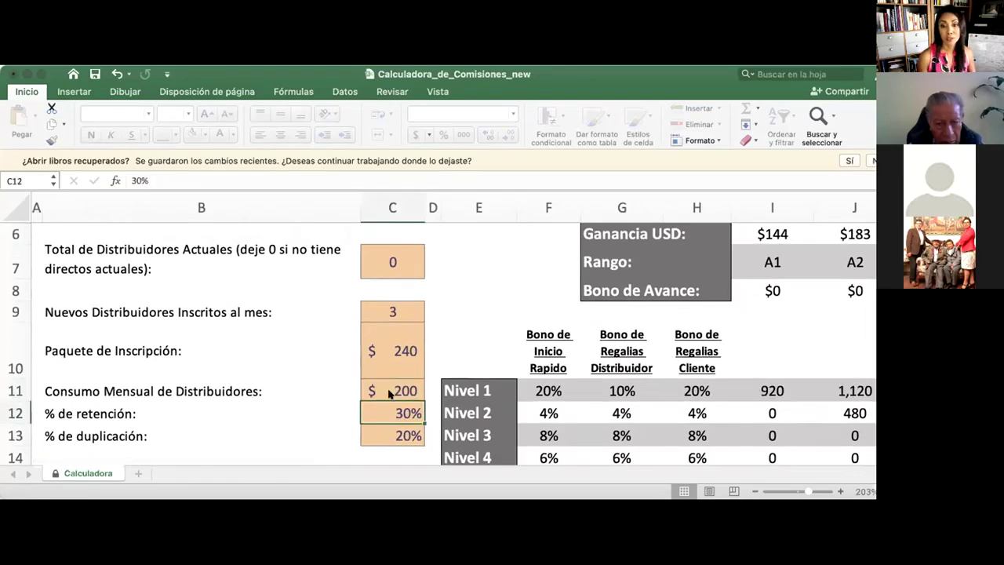